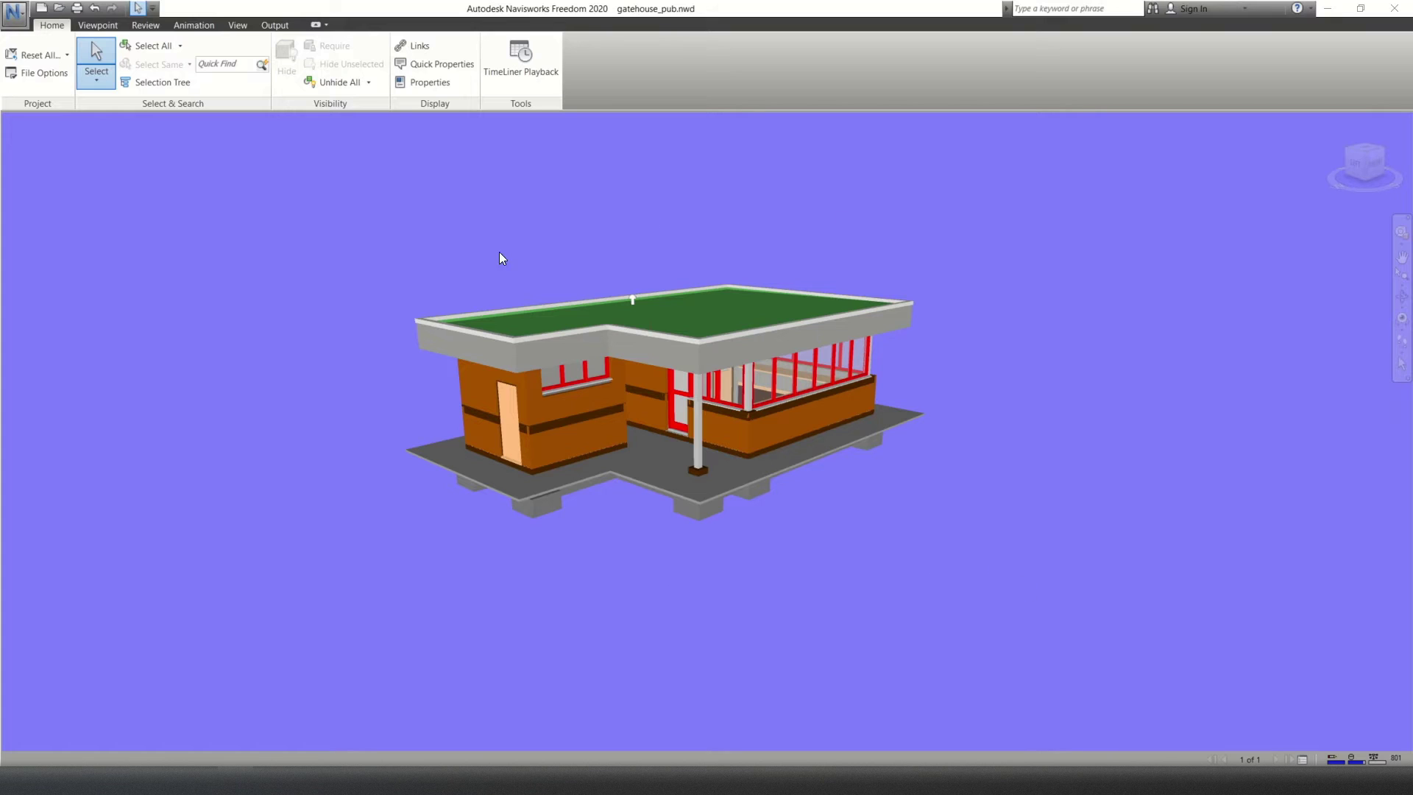
# Step: Inspect the gatehouse model's exterior and green roof from several angles
pyautogui.moveTo(599, 222); pyautogui.dragTo(488, 258)
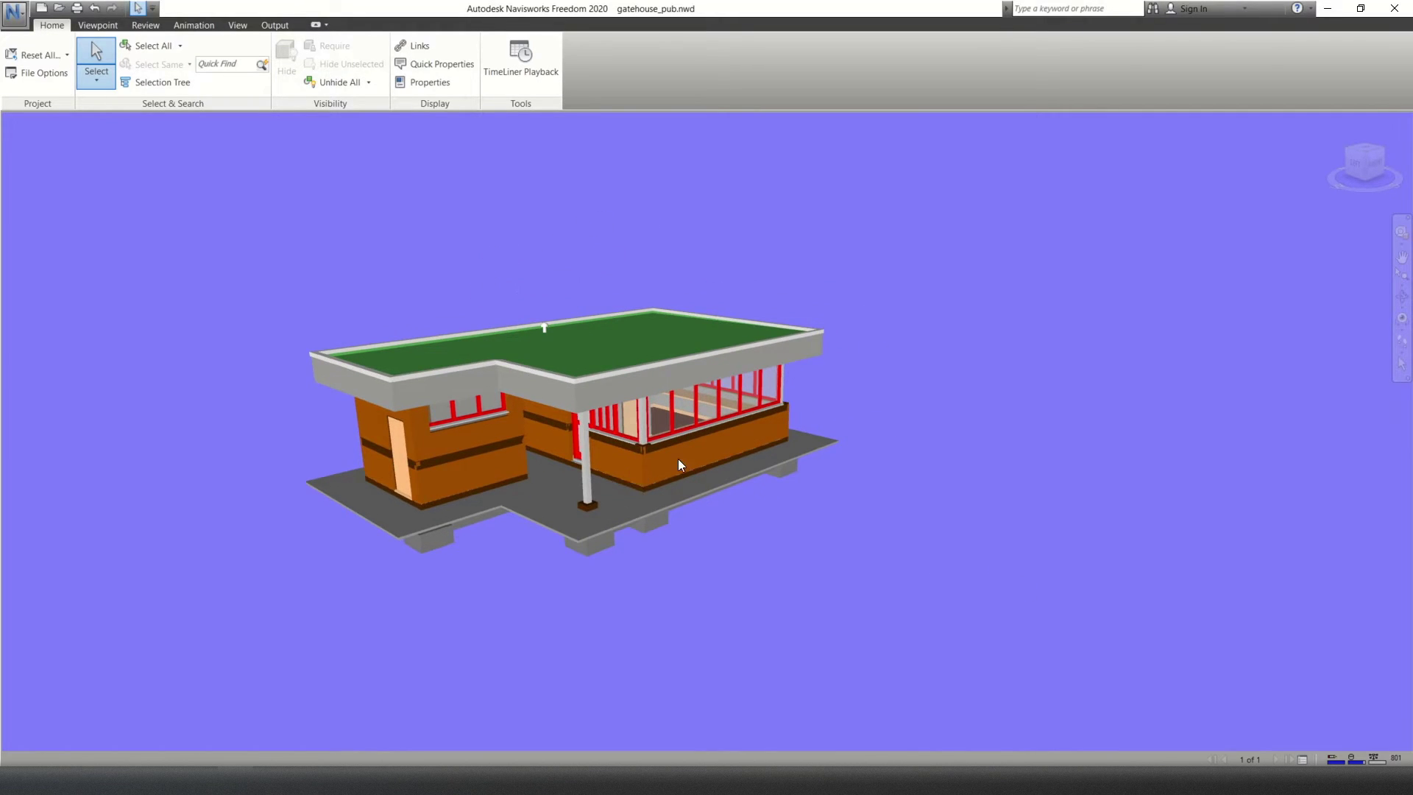
pyautogui.moveTo(675, 414); pyautogui.dragTo(754, 336, button='middle')
pyautogui.scroll(3, 603, 426)
pyautogui.keyDown('shift'); pyautogui.moveTo(597, 380); pyautogui.dragTo(554, 426, button='middle'); pyautogui.keyUp('shift')
pyautogui.moveTo(698, 299); pyautogui.dragTo(631, 369, button='middle')
pyautogui.scroll(-1, 683, 328)
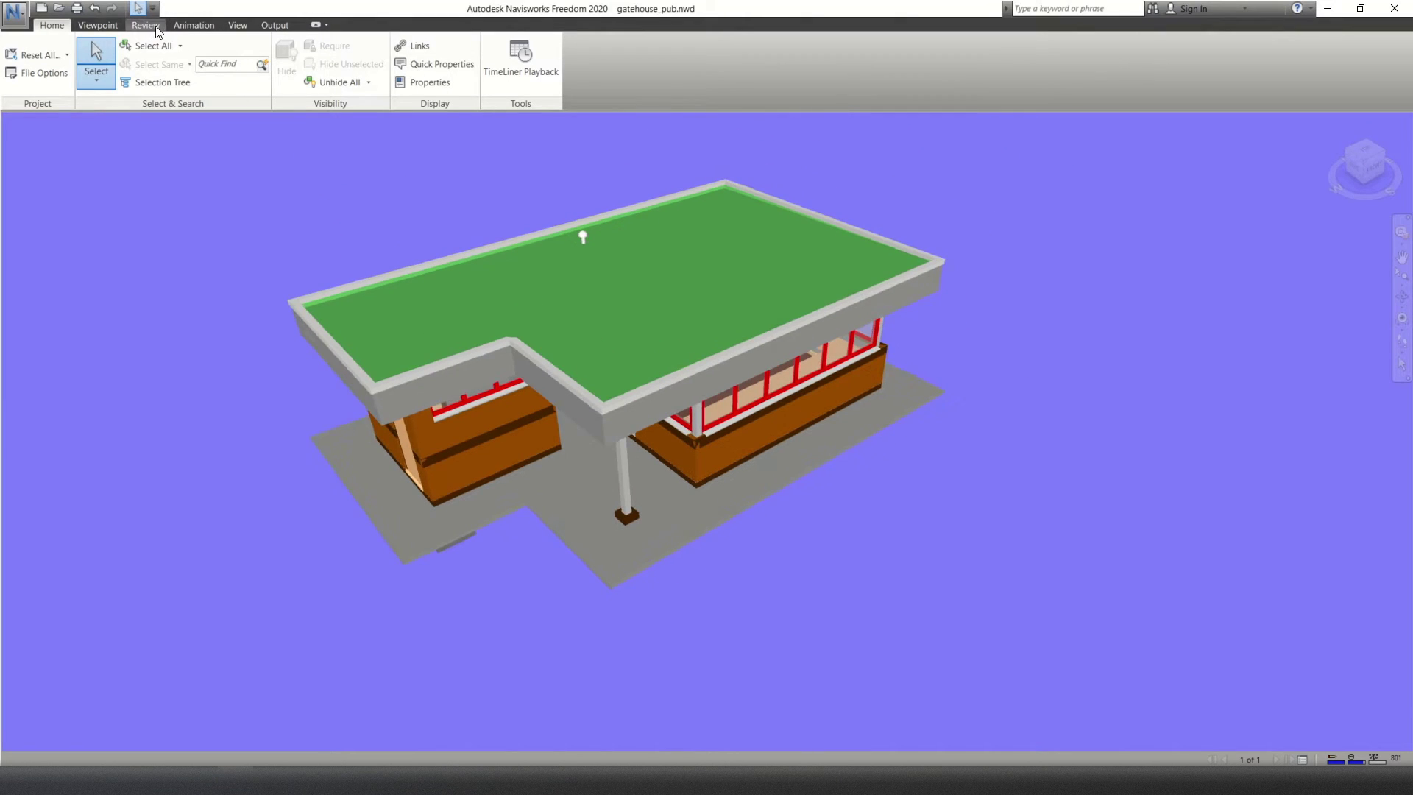
# Step: Measure the point-to-point distance along the green roof's long side, between the opposite parapets
pyautogui.click(146, 27)
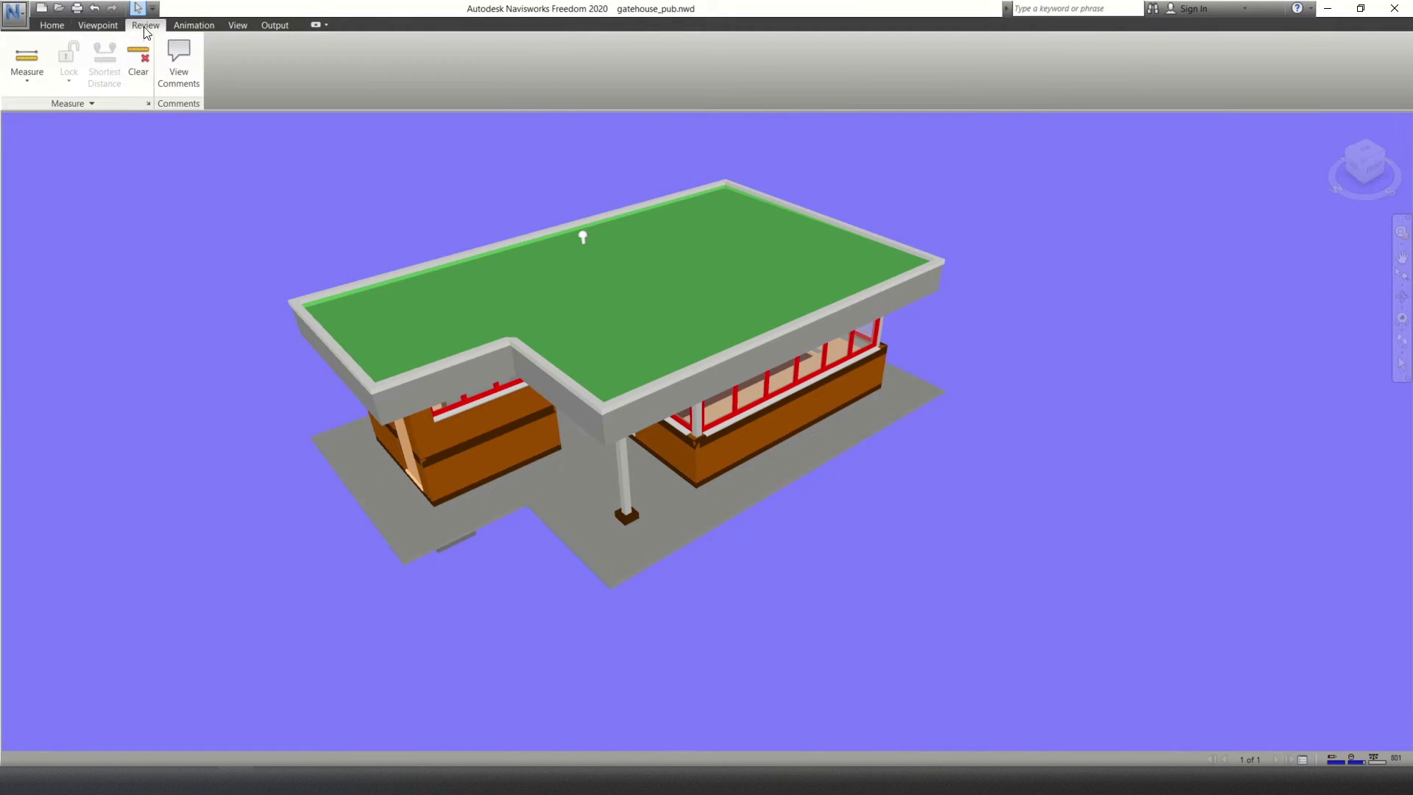
pyautogui.click(26, 57)
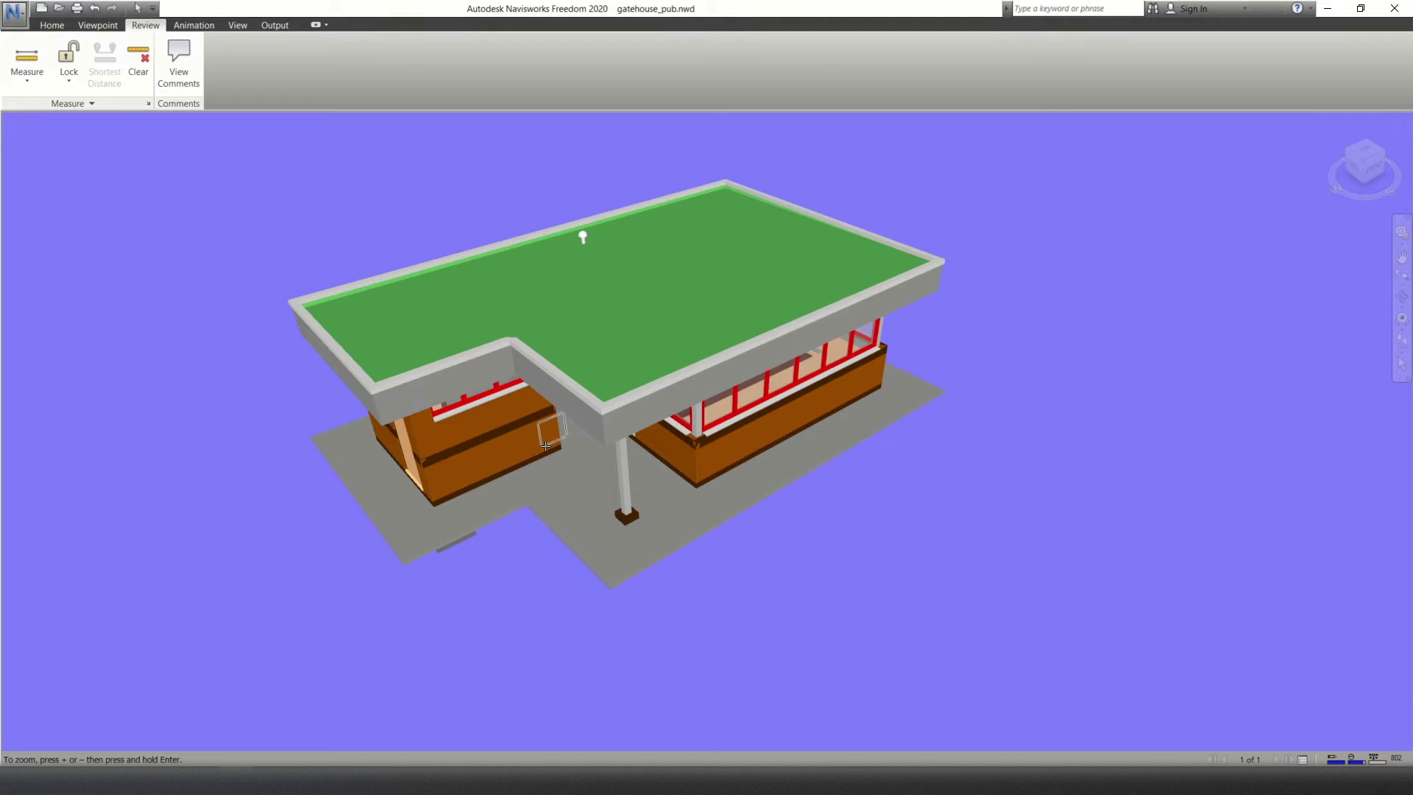
pyautogui.scroll(1, 575, 404)
pyautogui.scroll(2, 571, 407)
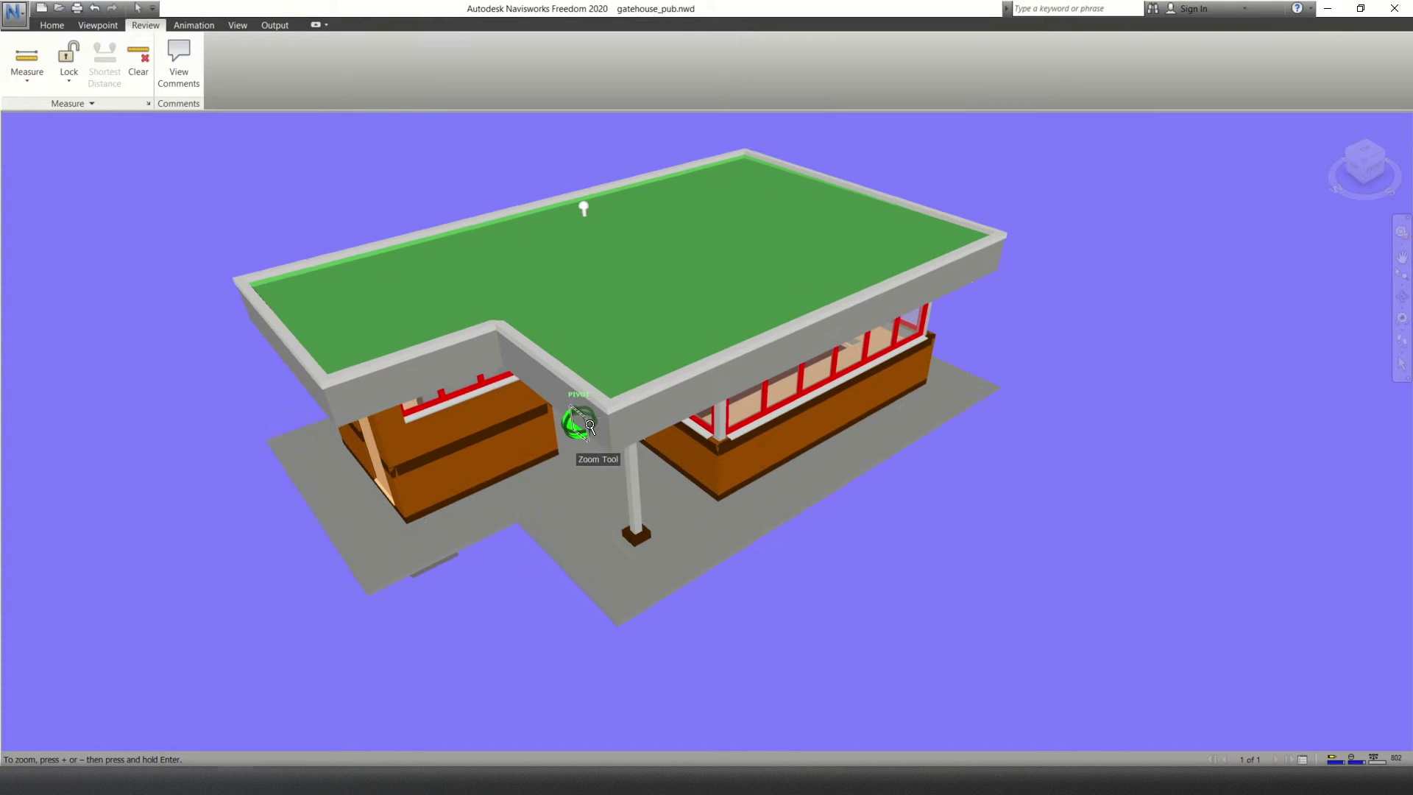
pyautogui.keyDown('shift'); pyautogui.moveTo(936, 243); pyautogui.dragTo(773, 298, button='middle'); pyautogui.keyUp('shift')
pyautogui.moveTo(1055, 288); pyautogui.dragTo(686, 305, button='middle')
pyautogui.keyDown('shift'); pyautogui.moveTo(769, 331); pyautogui.dragTo(635, 290, button='middle'); pyautogui.keyUp('shift')
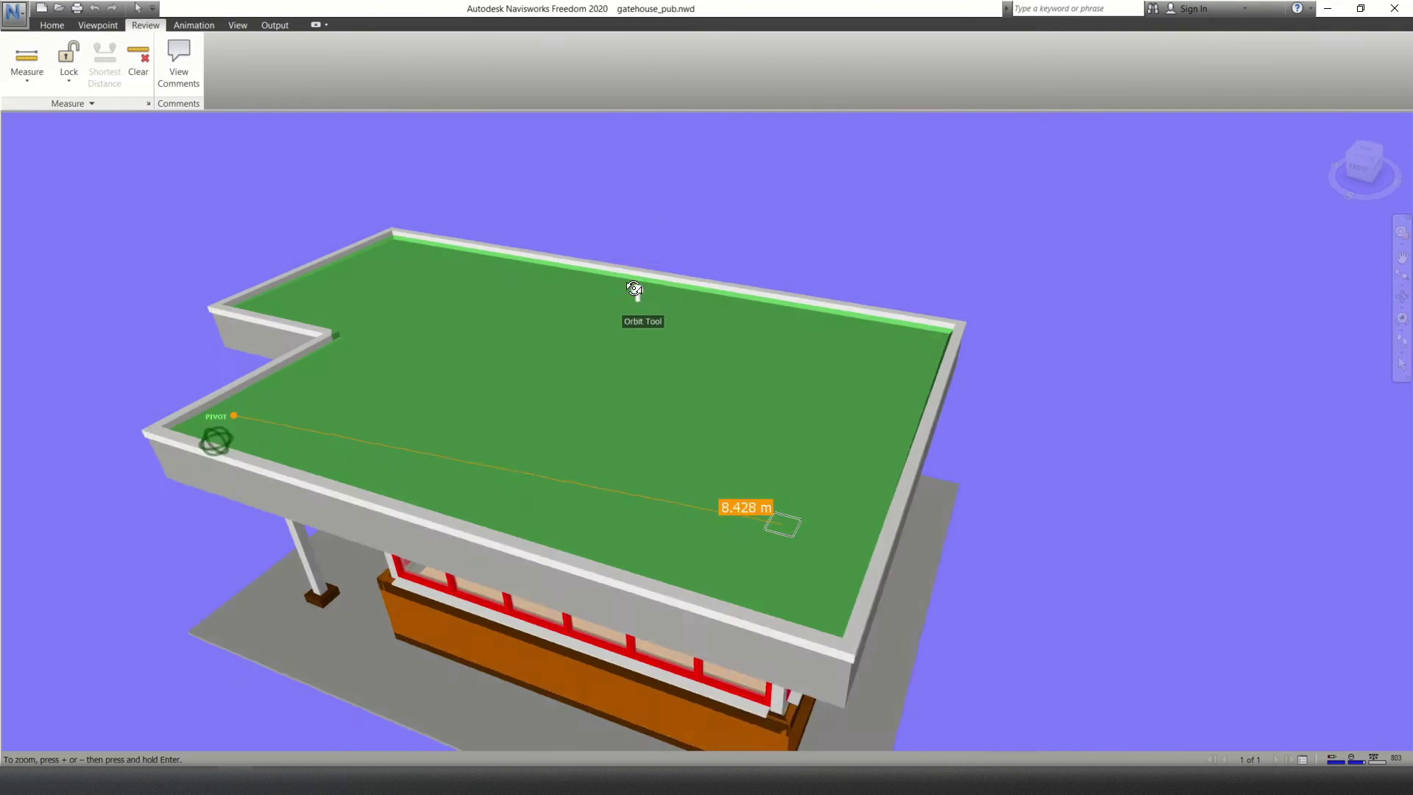
pyautogui.moveTo(891, 545); pyautogui.dragTo(626, 250, button='middle')
pyautogui.moveTo(449, 298); pyautogui.dragTo(477, 383, button='middle')
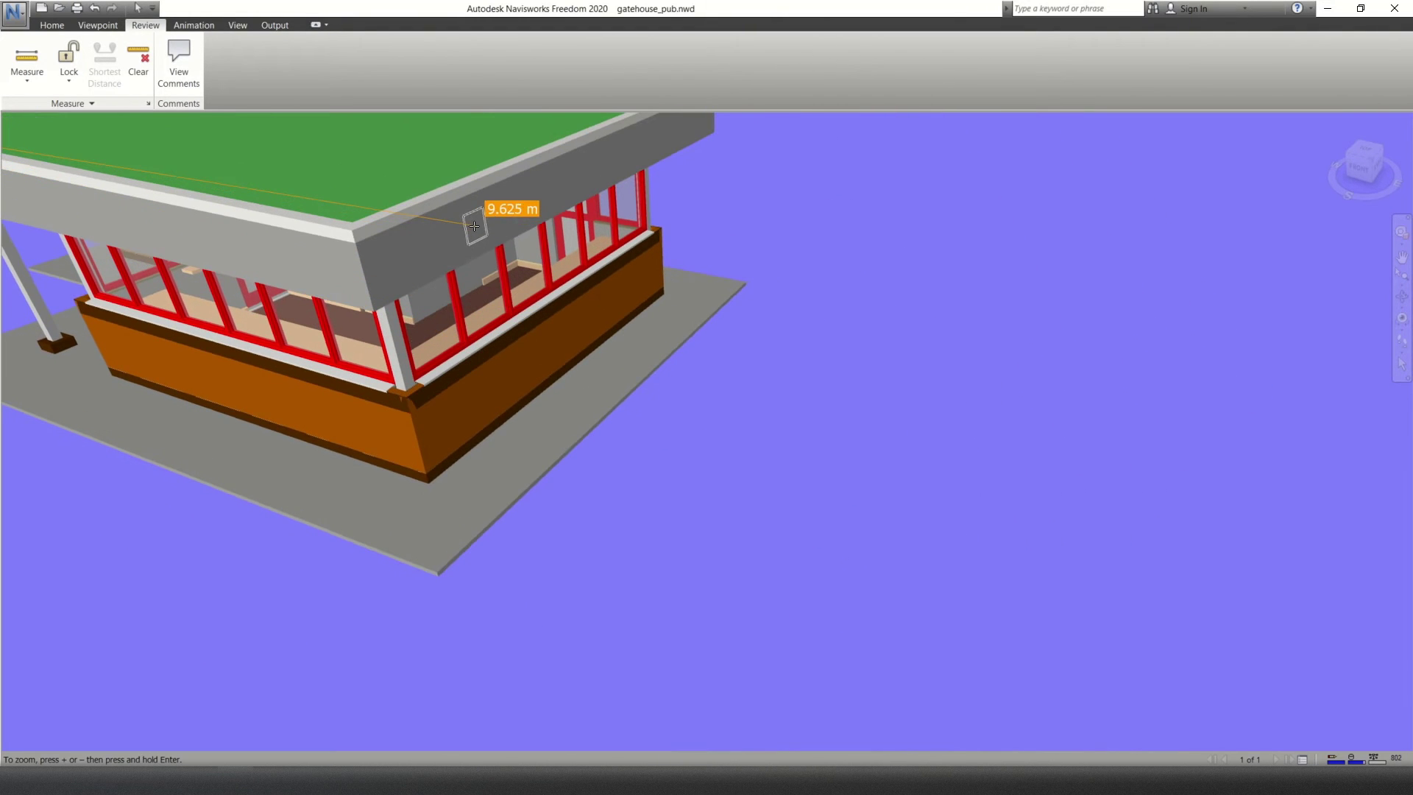
pyautogui.click(474, 228)
# Step: Examine the roof measurement and its X, Y and Z components from above and below the building
pyautogui.scroll(-1, 446, 302)
pyautogui.moveTo(235, 323); pyautogui.dragTo(515, 515, button='middle')
pyautogui.keyDown('shift'); pyautogui.moveTo(274, 353); pyautogui.dragTo(653, 368, button='middle'); pyautogui.keyUp('shift')
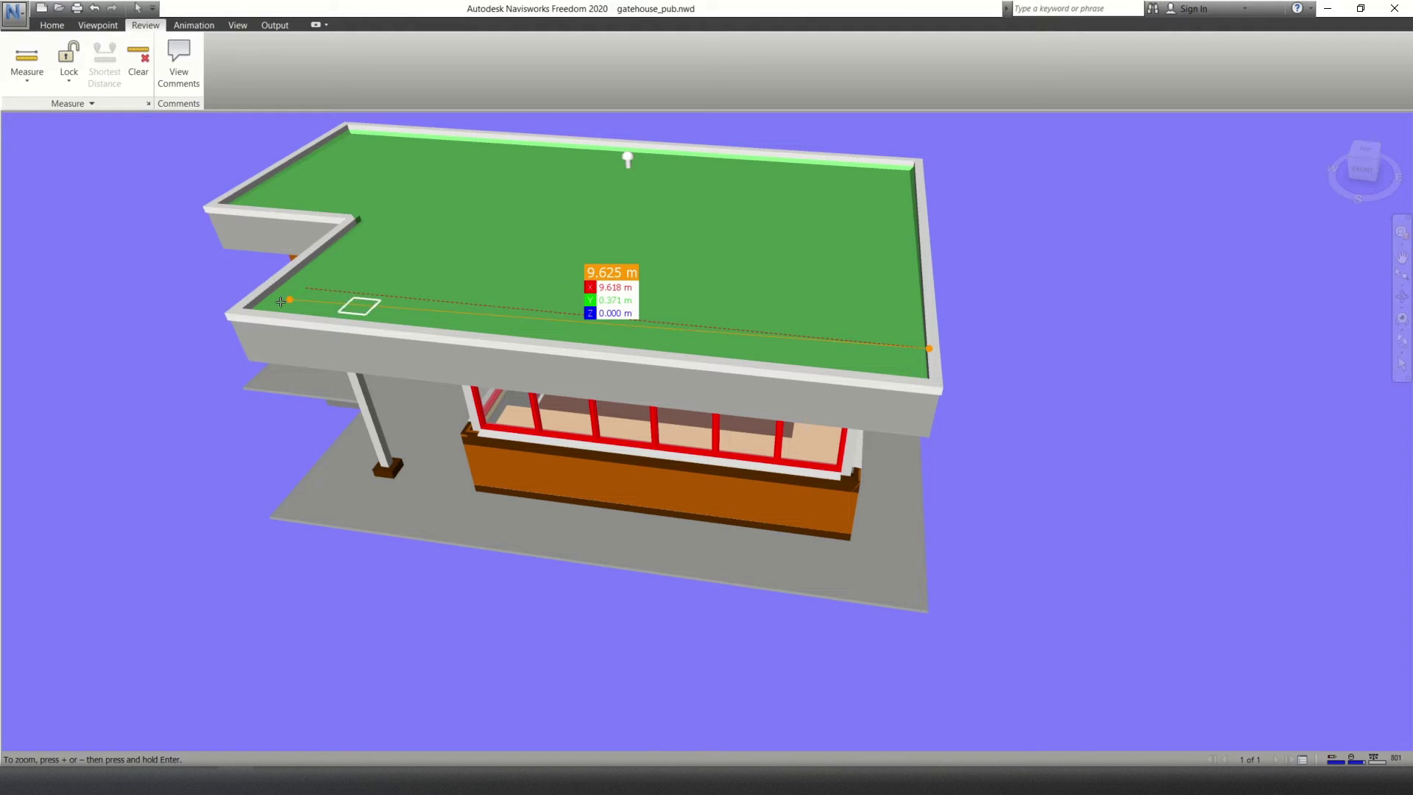
pyautogui.keyDown('shift'); pyautogui.moveTo(258, 295); pyautogui.dragTo(404, 473, button='middle'); pyautogui.keyUp('shift')
pyautogui.moveTo(133, 677); pyautogui.dragTo(202, 570, button='middle')
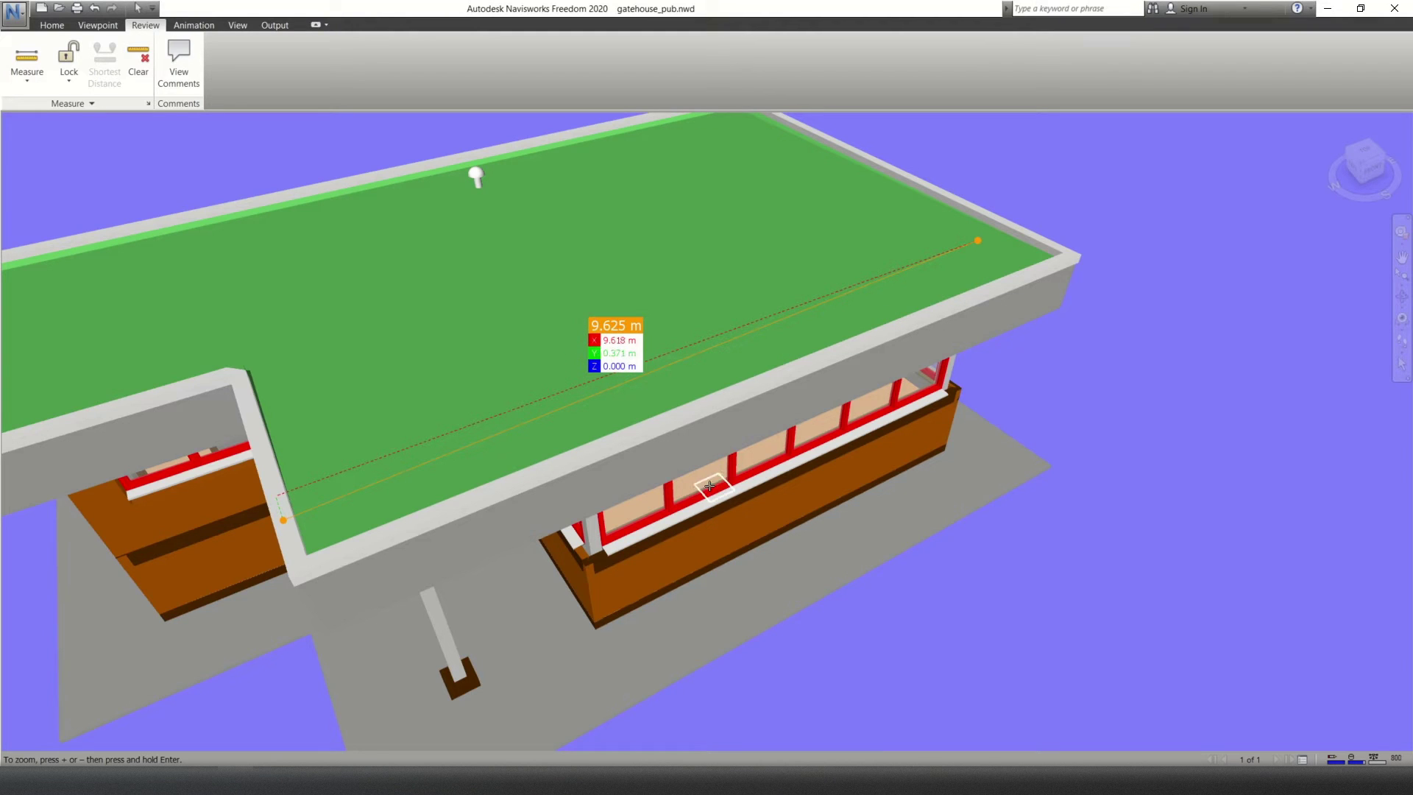
pyautogui.scroll(-2, 643, 471)
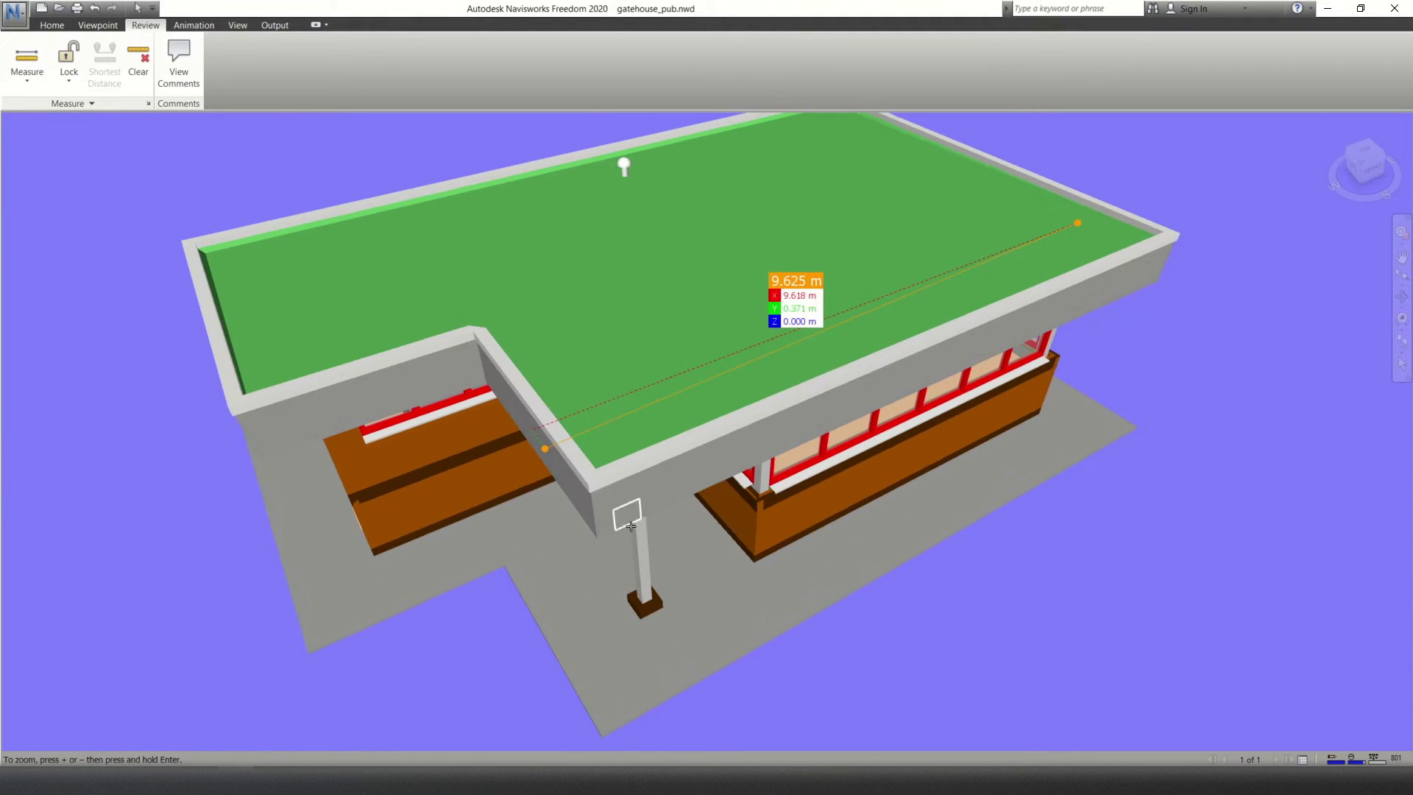
pyautogui.keyDown('shift'); pyautogui.moveTo(631, 526); pyautogui.dragTo(633, 317, button='middle'); pyautogui.keyUp('shift')
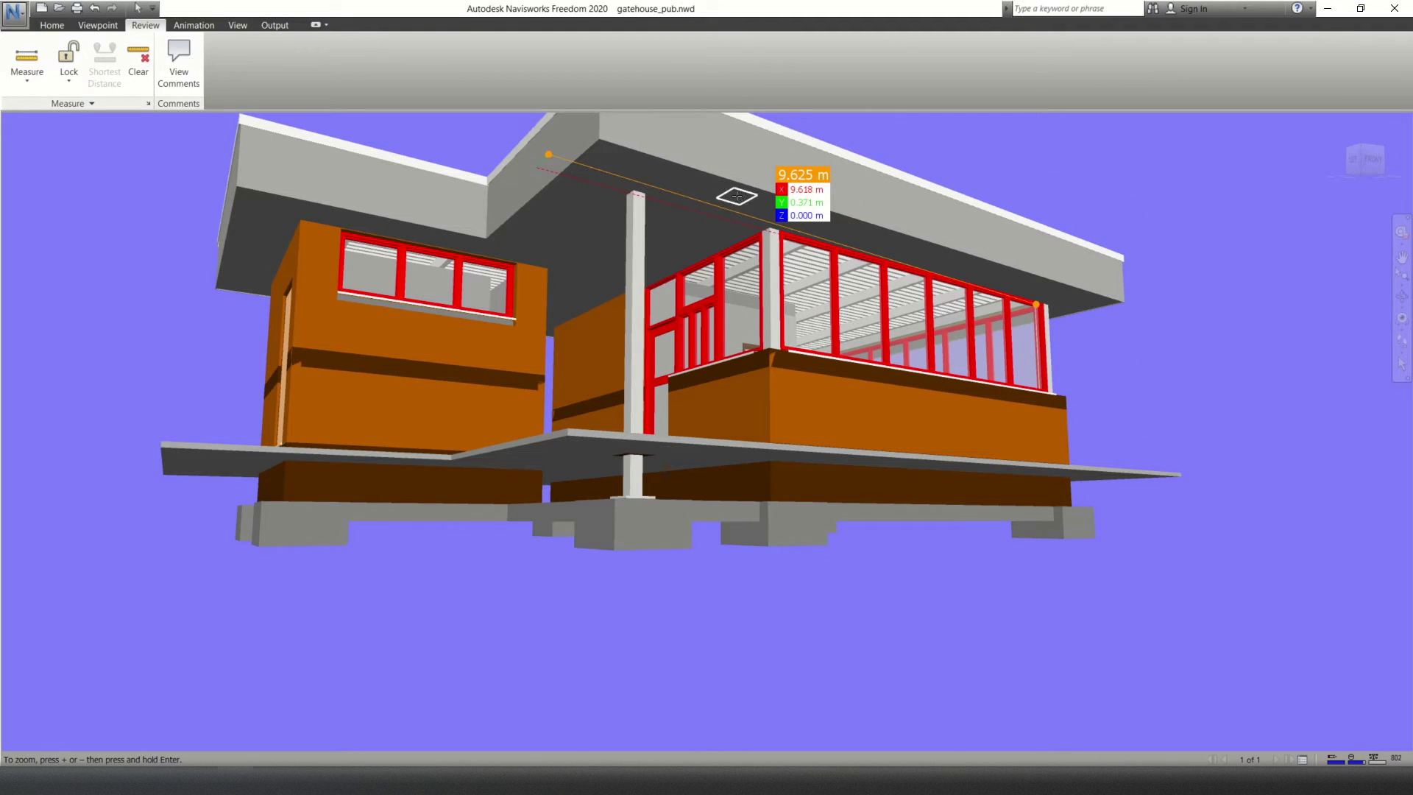
# Step: Clear the roof measurement and measure the distance from the roof overhang's underside to the ground slab
pyautogui.click(131, 57)
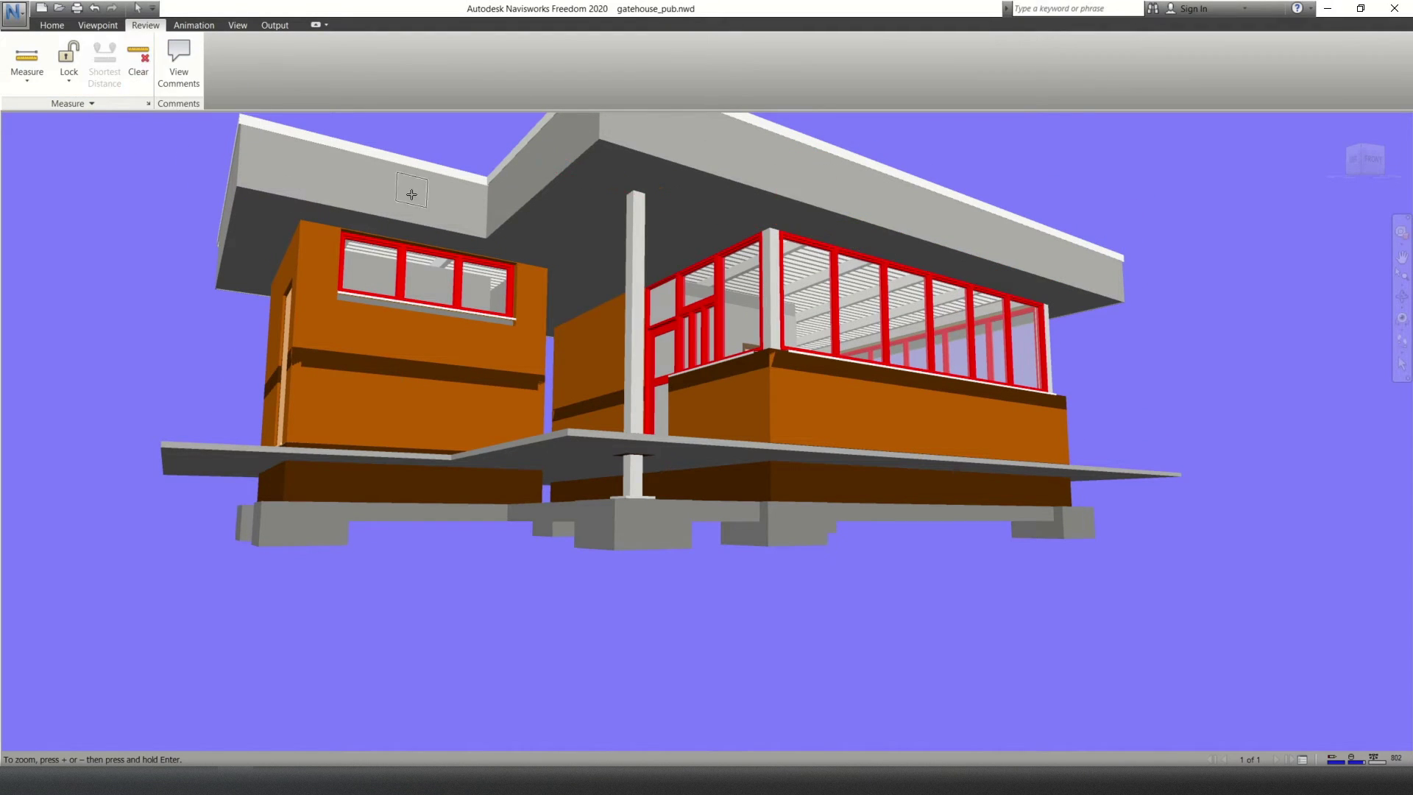
pyautogui.click(691, 188)
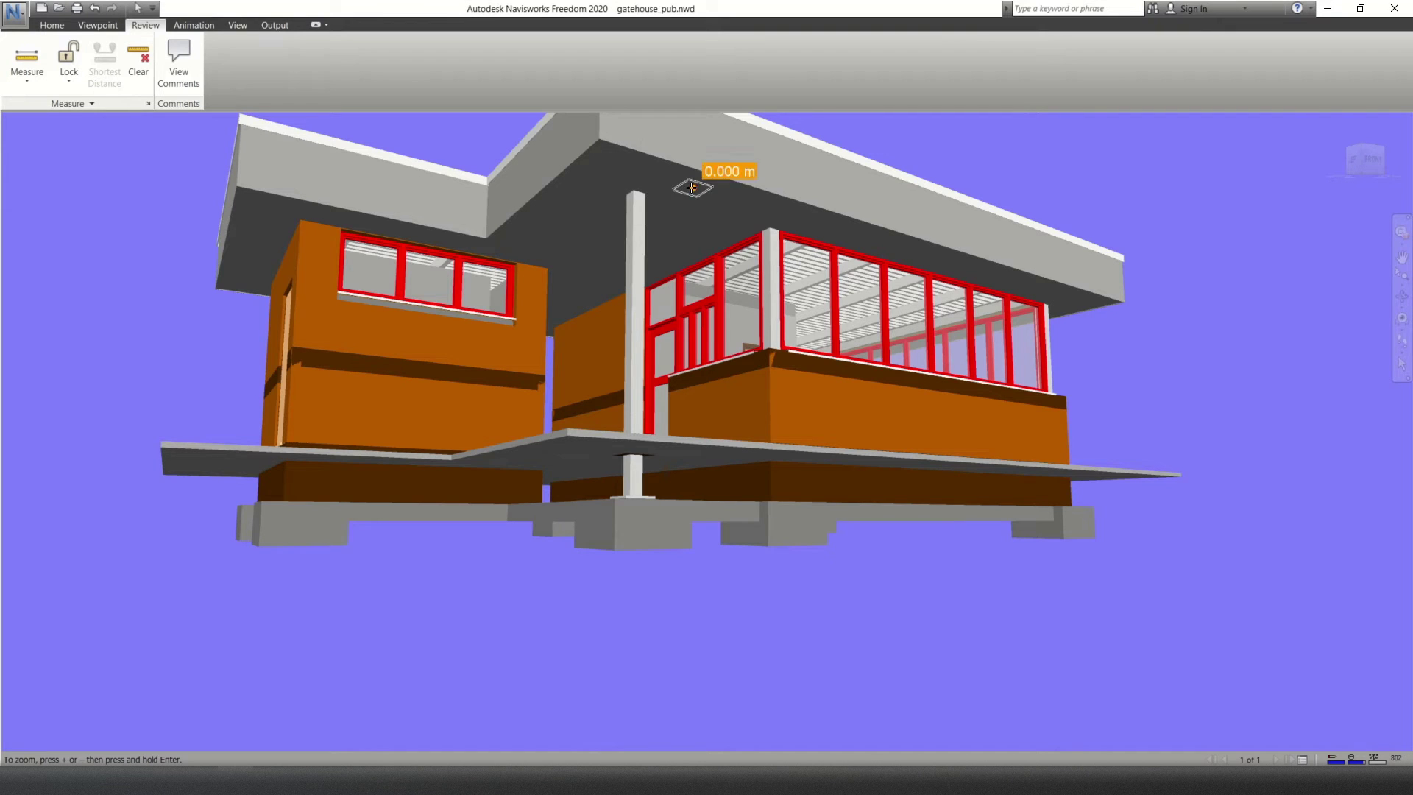
pyautogui.click(692, 405)
pyautogui.keyDown('shift'); pyautogui.moveTo(692, 405); pyautogui.dragTo(707, 460, button='middle'); pyautogui.keyUp('shift')
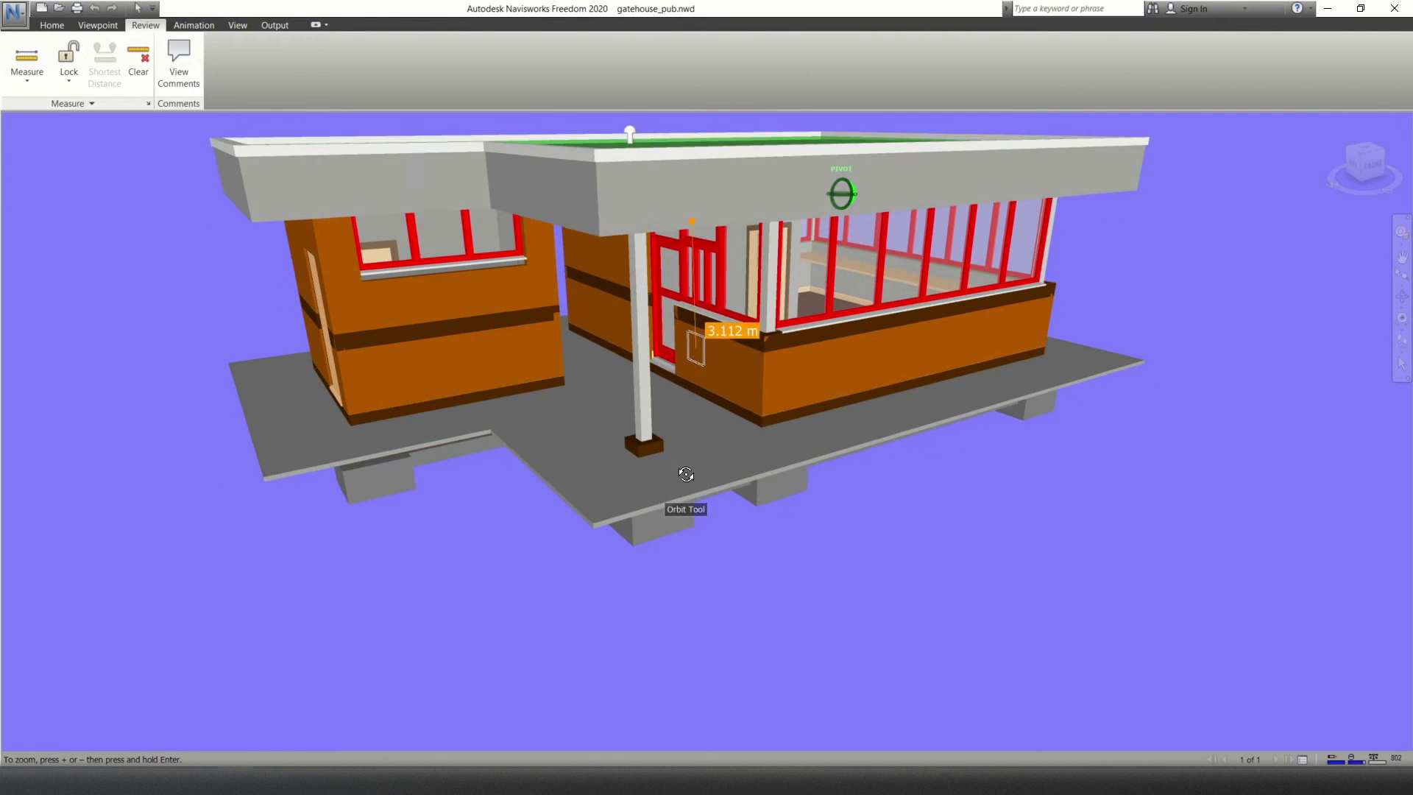
pyautogui.click(727, 454)
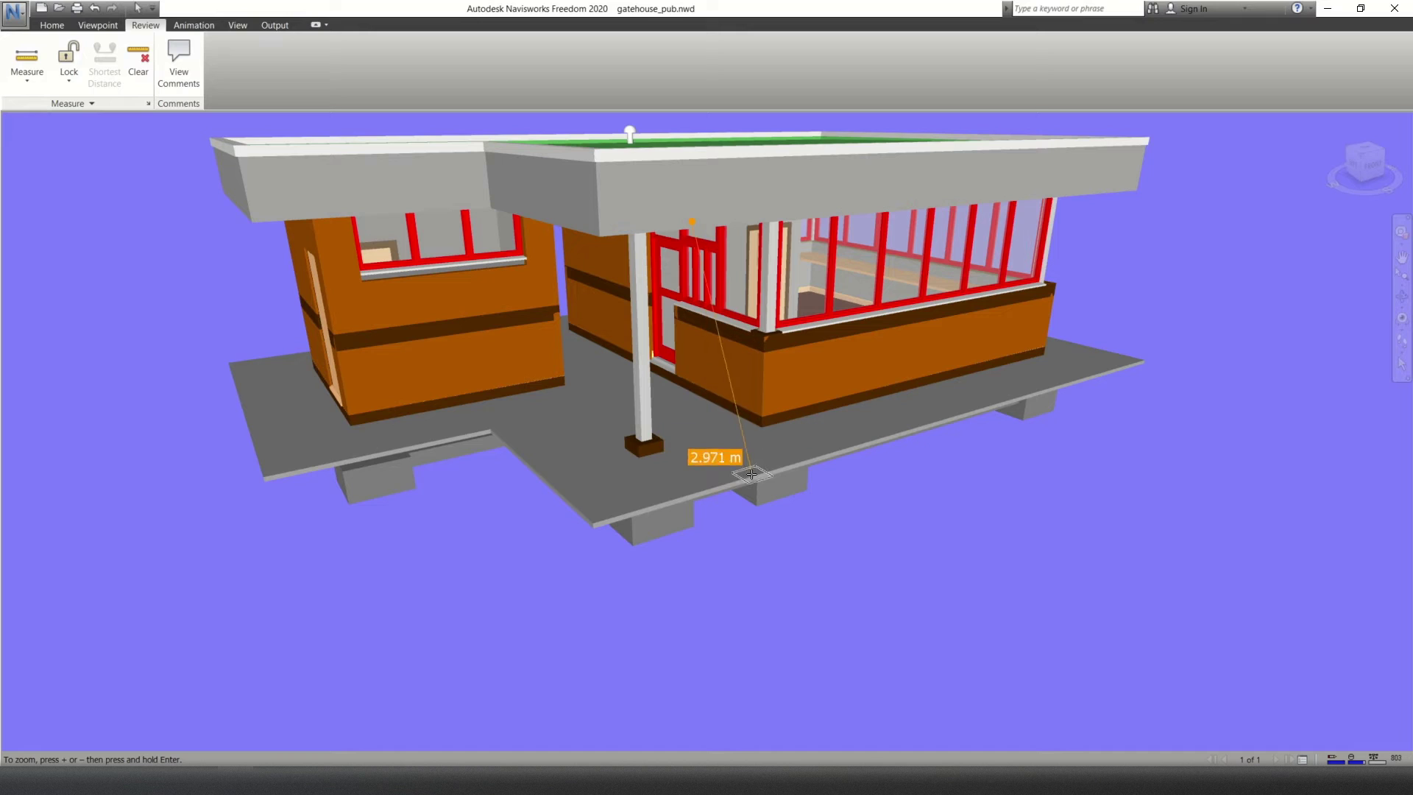
pyautogui.click(713, 465)
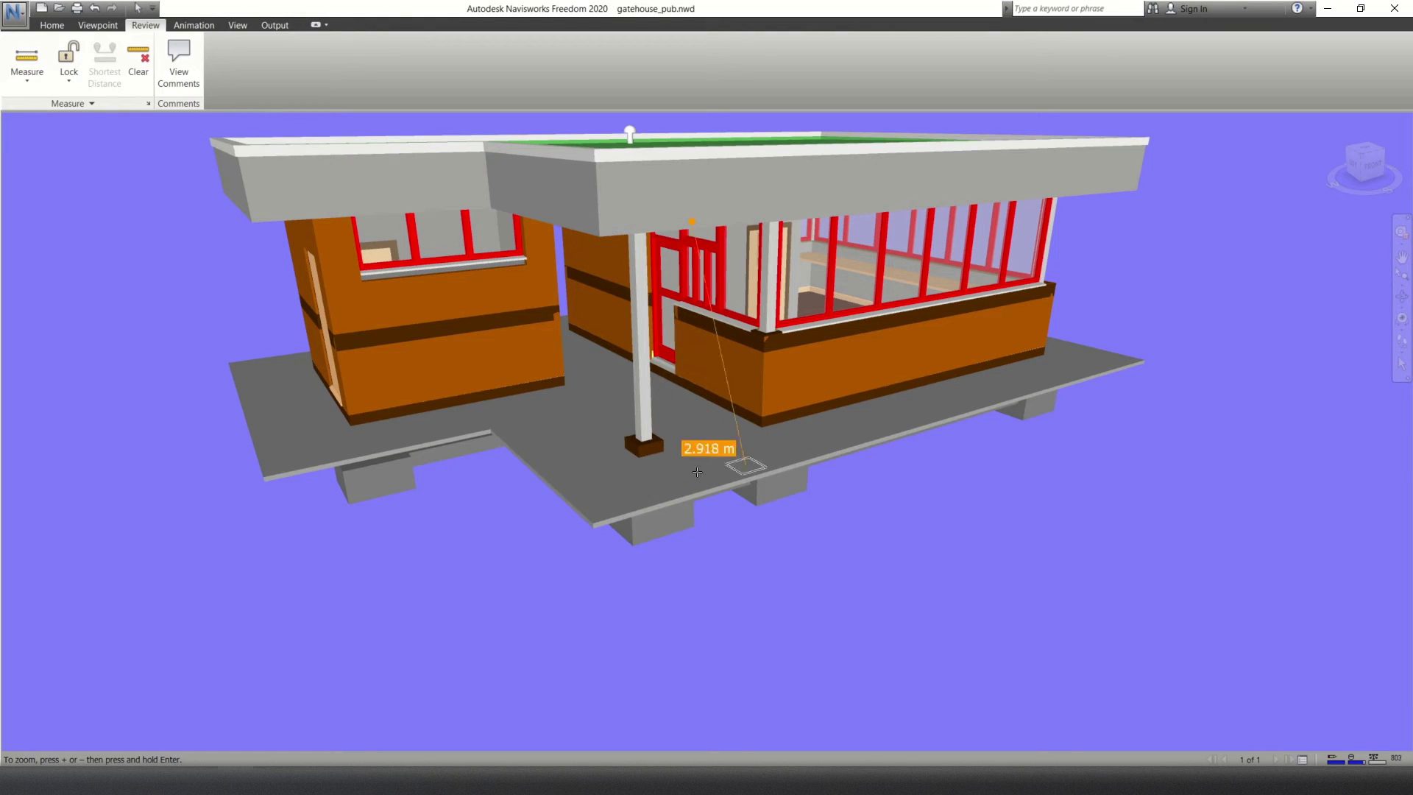
pyautogui.click(740, 457)
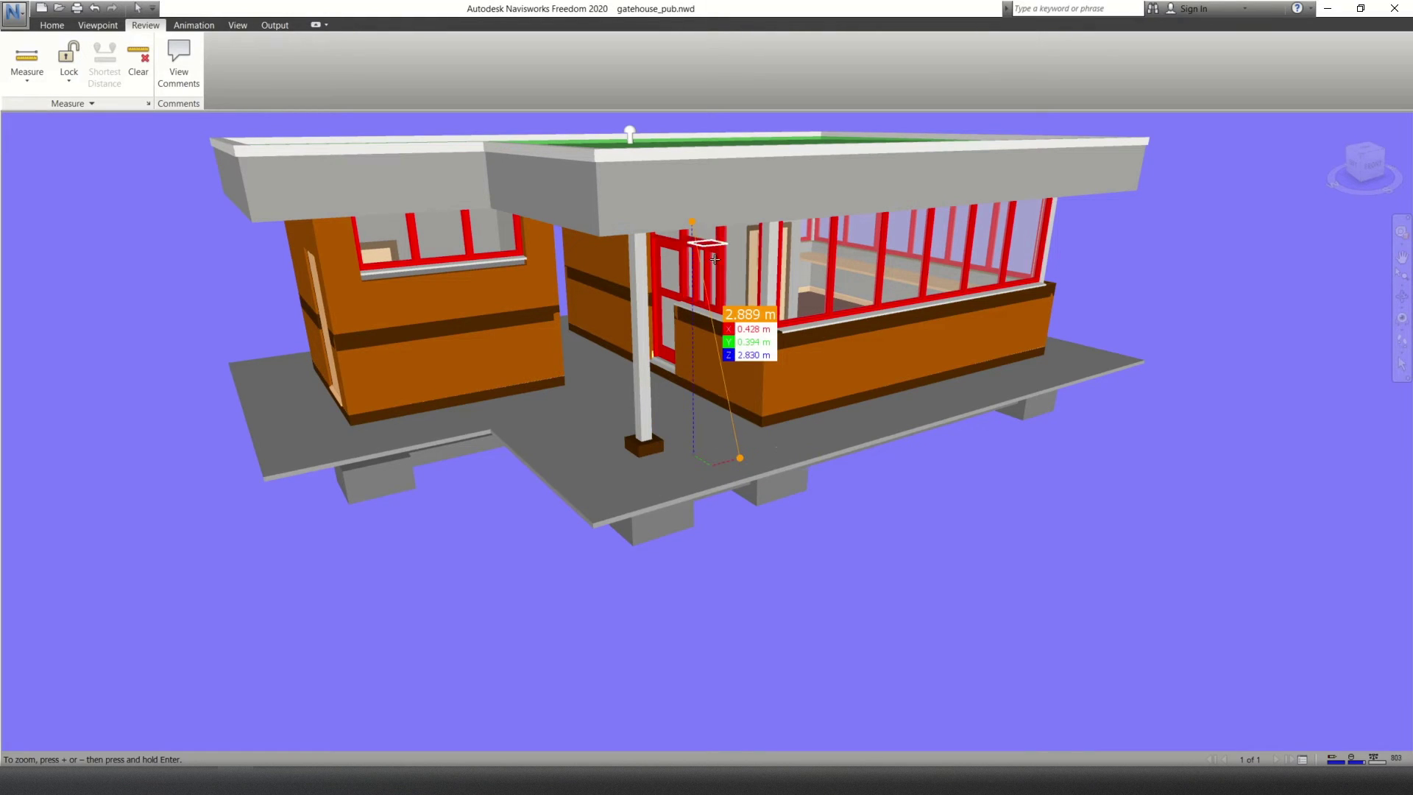
# Step: Examine the X, Y and Z components of the overhang-to-slab measurement and clear it
pyautogui.scroll(2, 656, 369)
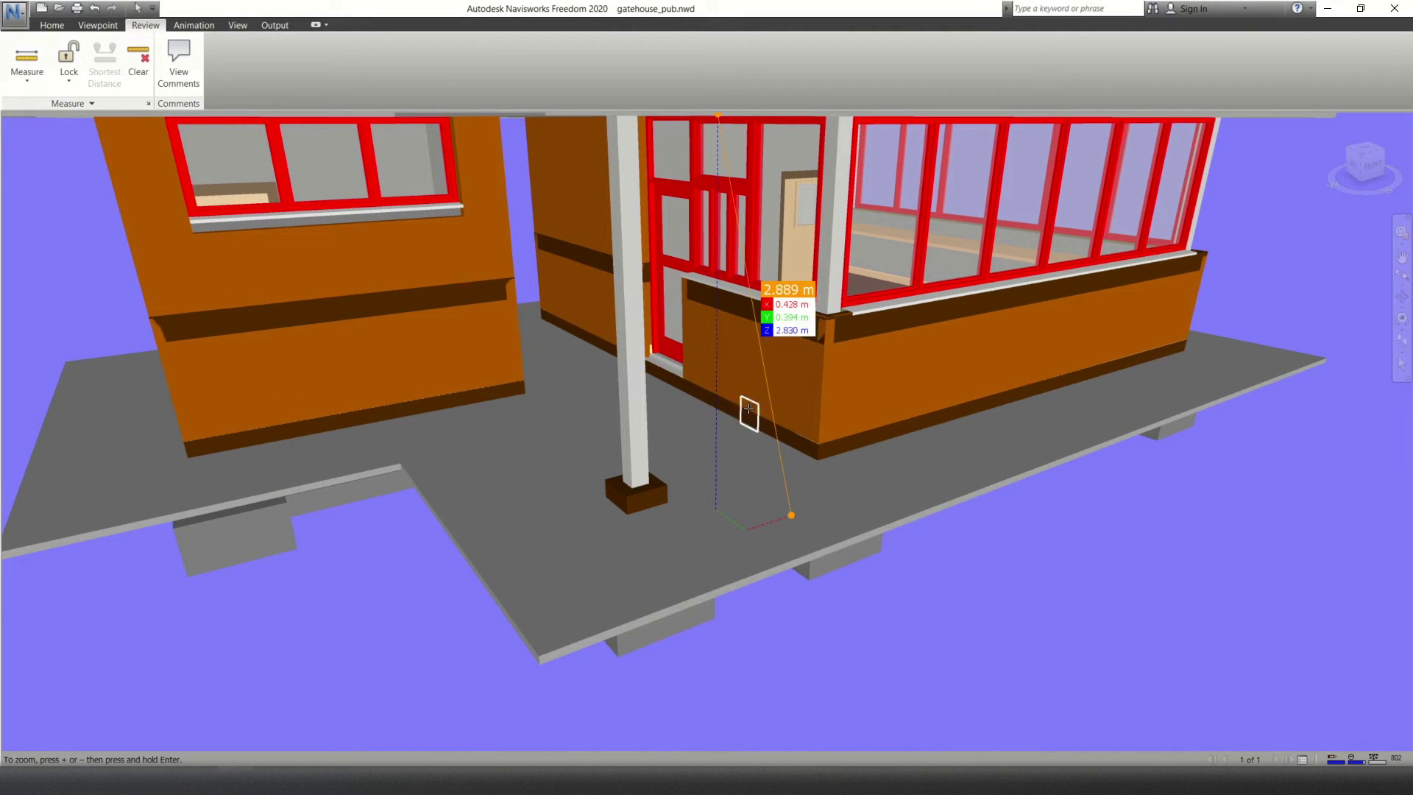
pyautogui.keyDown('shift'); pyautogui.moveTo(749, 409); pyautogui.dragTo(722, 390, button='middle'); pyautogui.keyUp('shift')
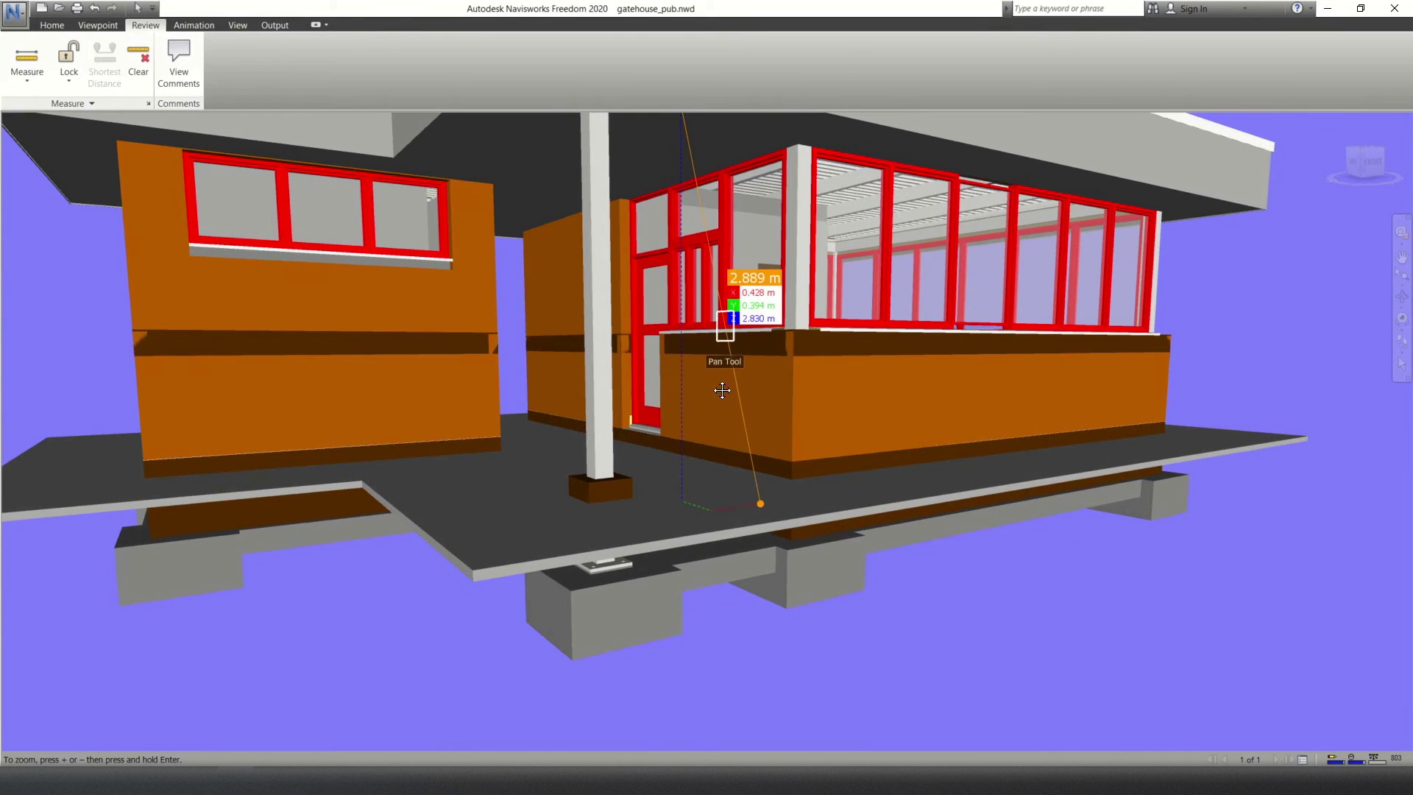
pyautogui.scroll(-10, 591, 402)
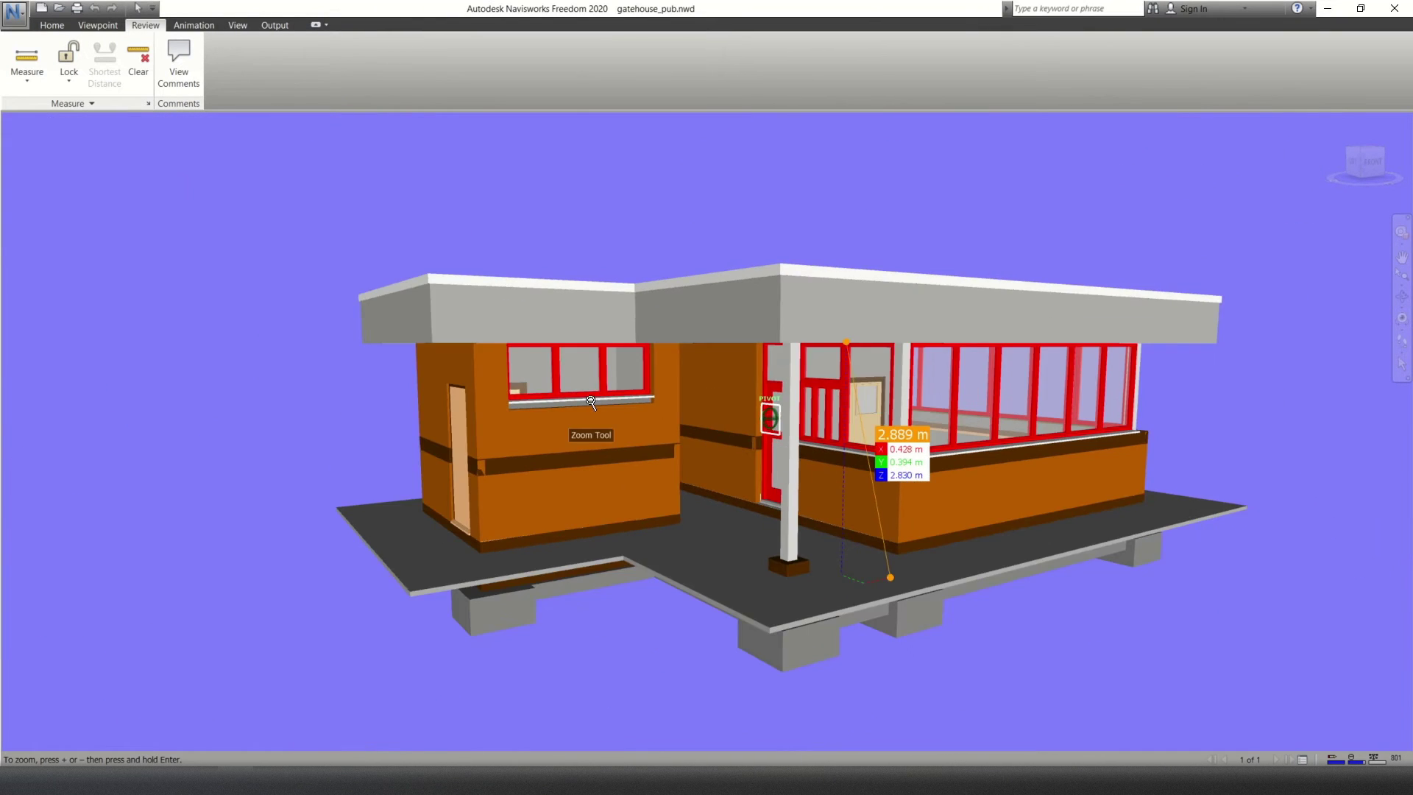
pyautogui.moveTo(591, 349); pyautogui.dragTo(678, 404, button='middle')
pyautogui.click(130, 65)
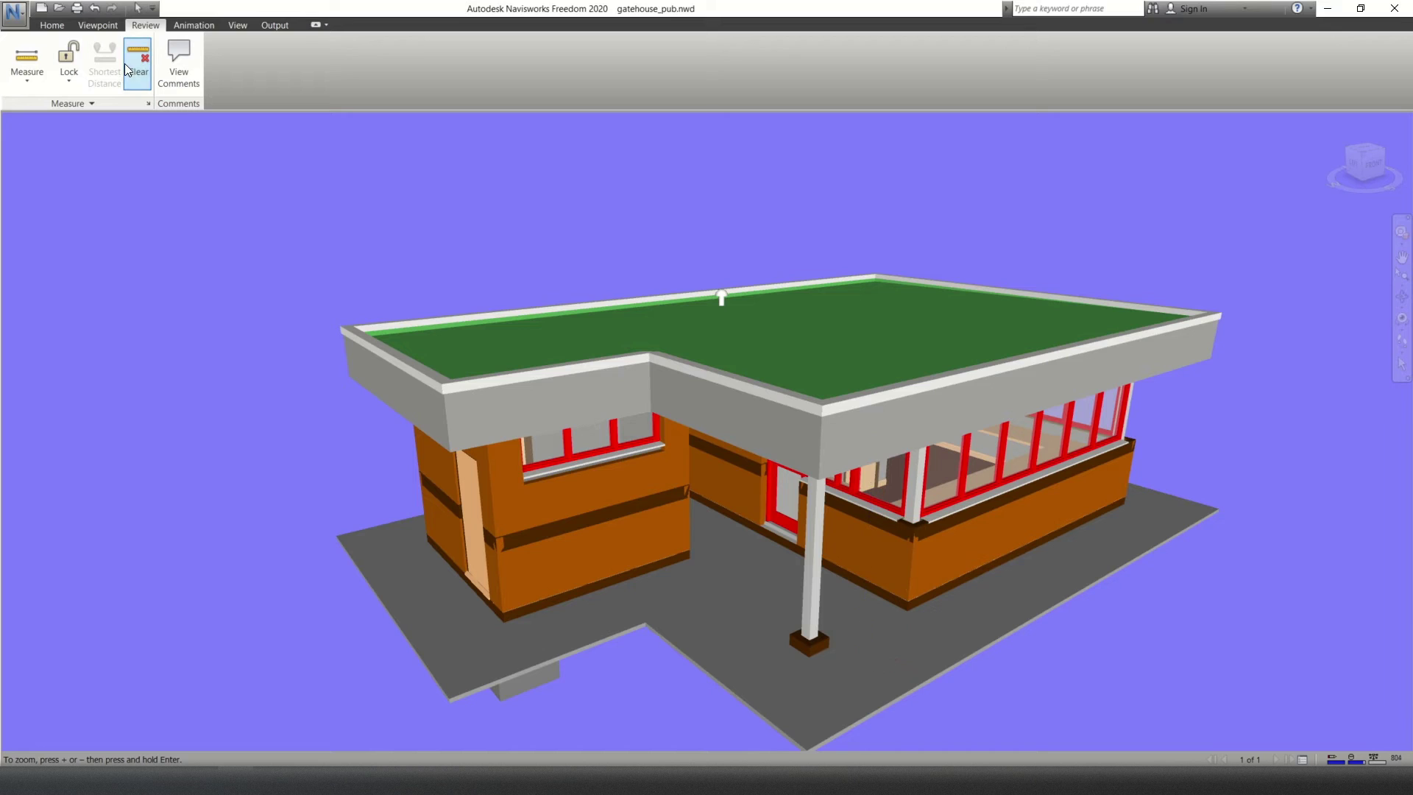
# Step: Measure from the roof's inner corner to the outer fascia corners on both sides using Point to Multiple Points
pyautogui.moveTo(812, 506); pyautogui.dragTo(754, 595, button='middle')
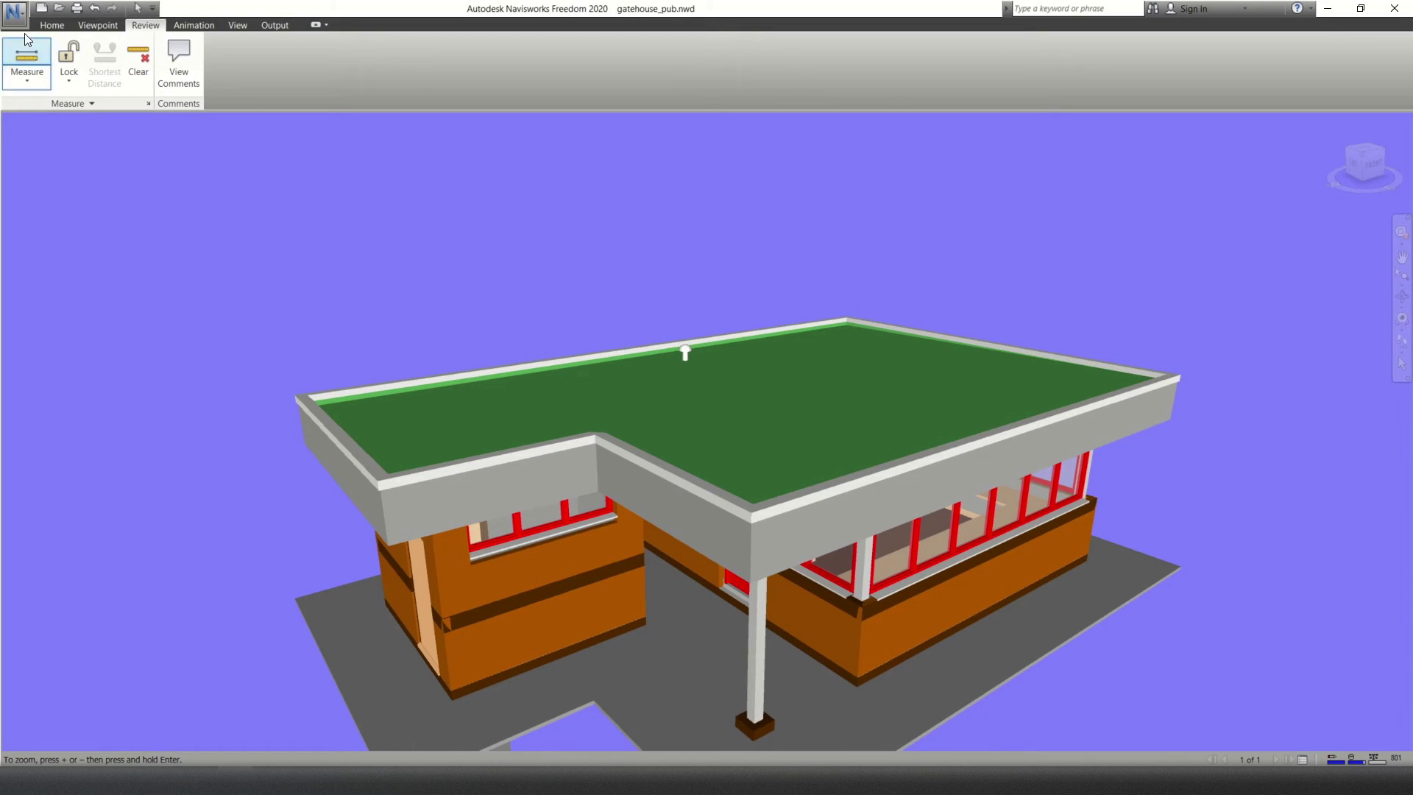
pyautogui.click(27, 73)
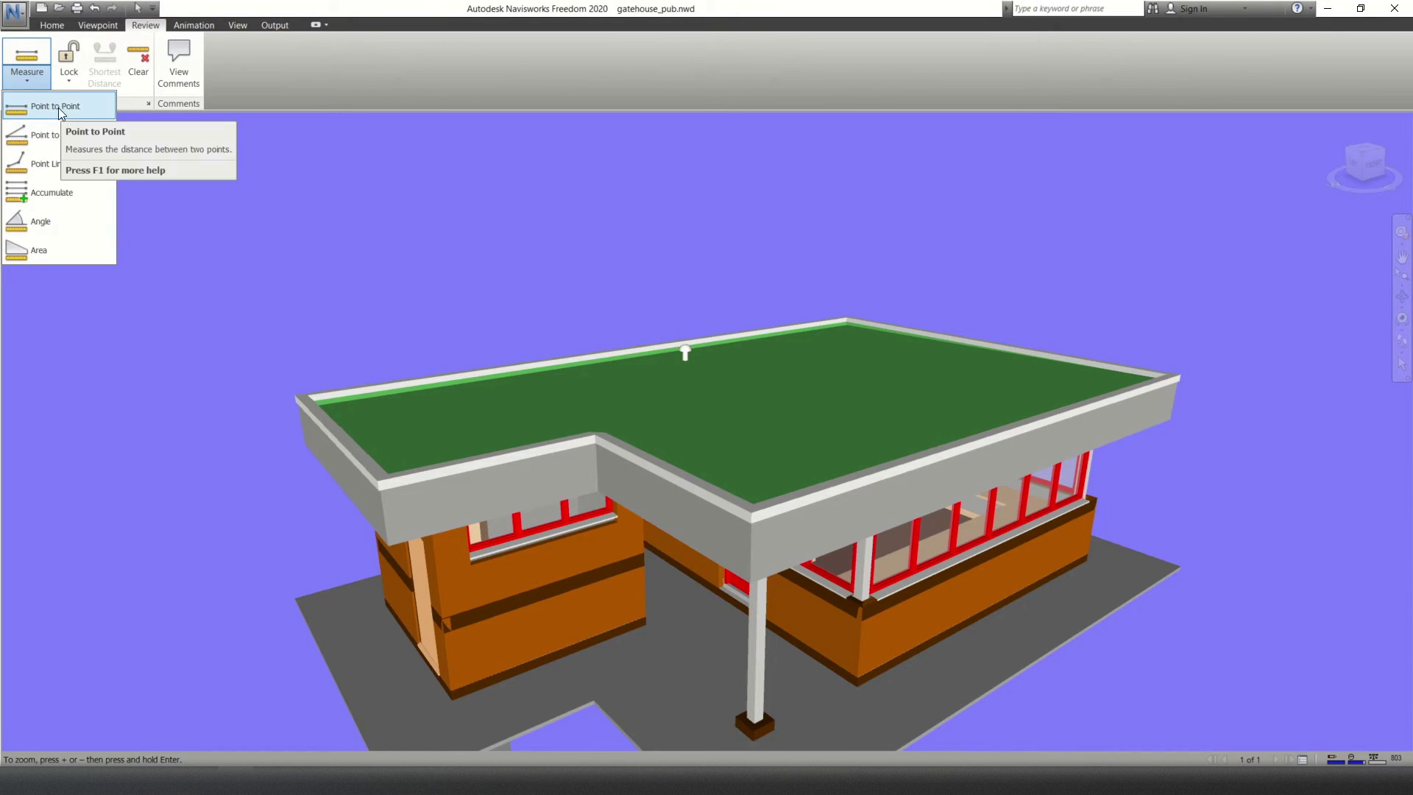
pyautogui.click(85, 137)
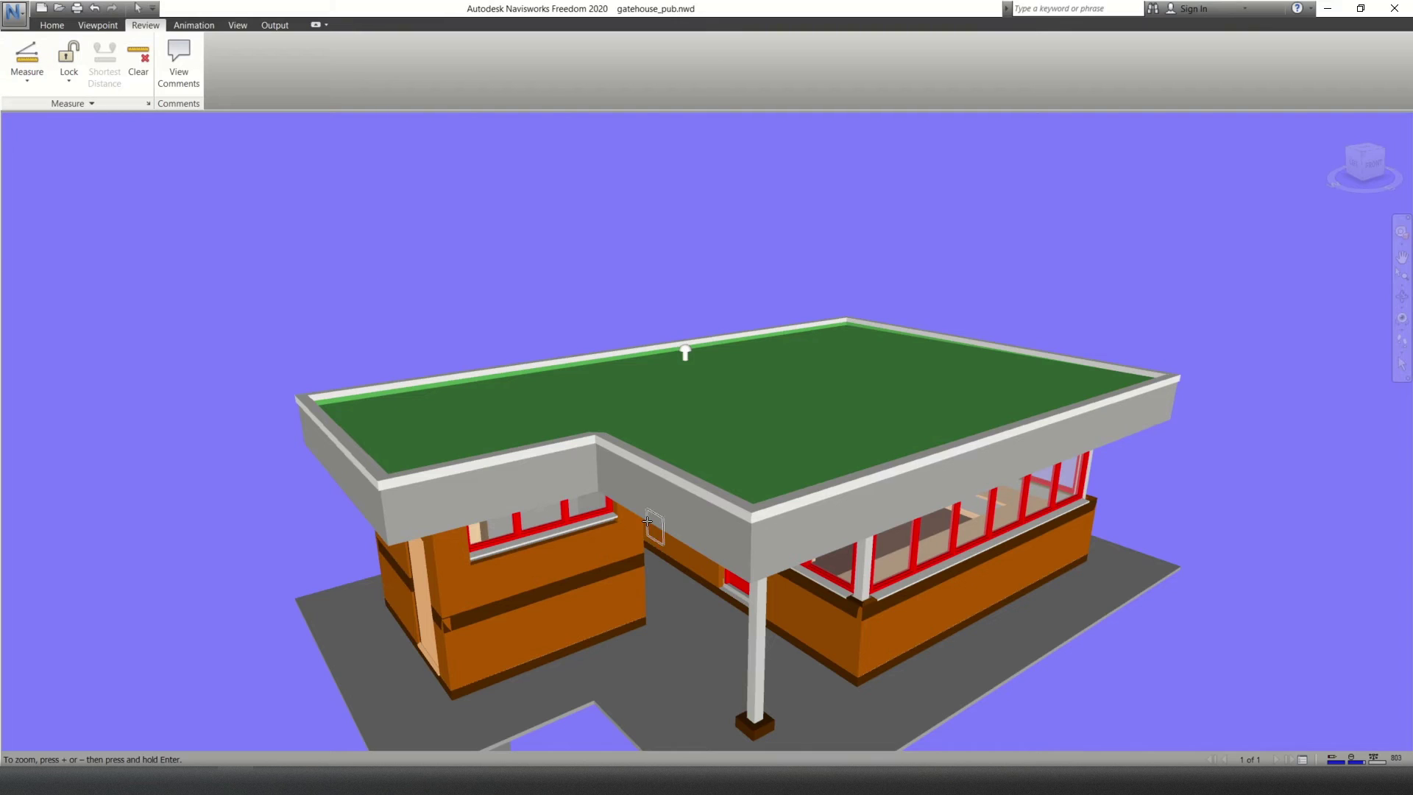
pyautogui.click(596, 453)
pyautogui.click(753, 544)
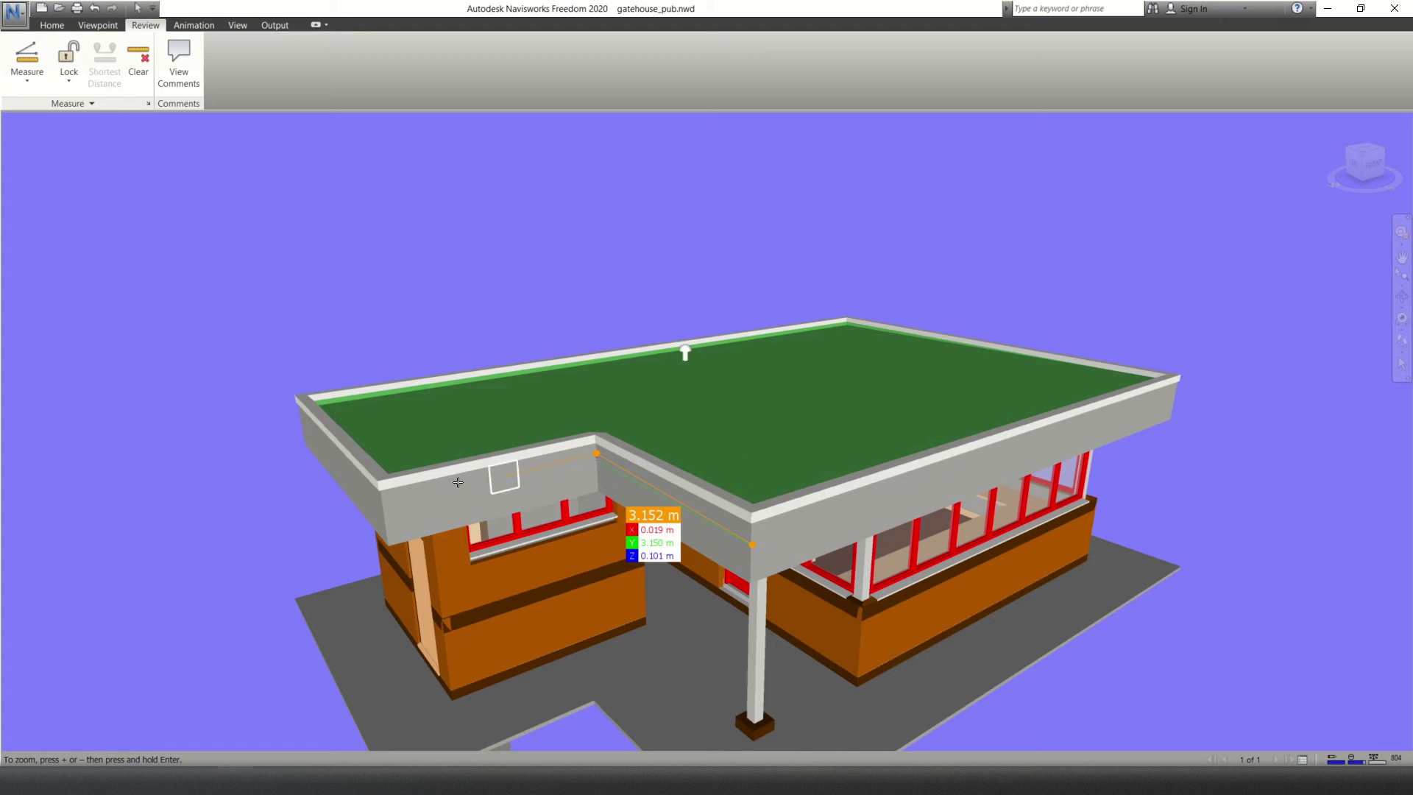
pyautogui.click(382, 499)
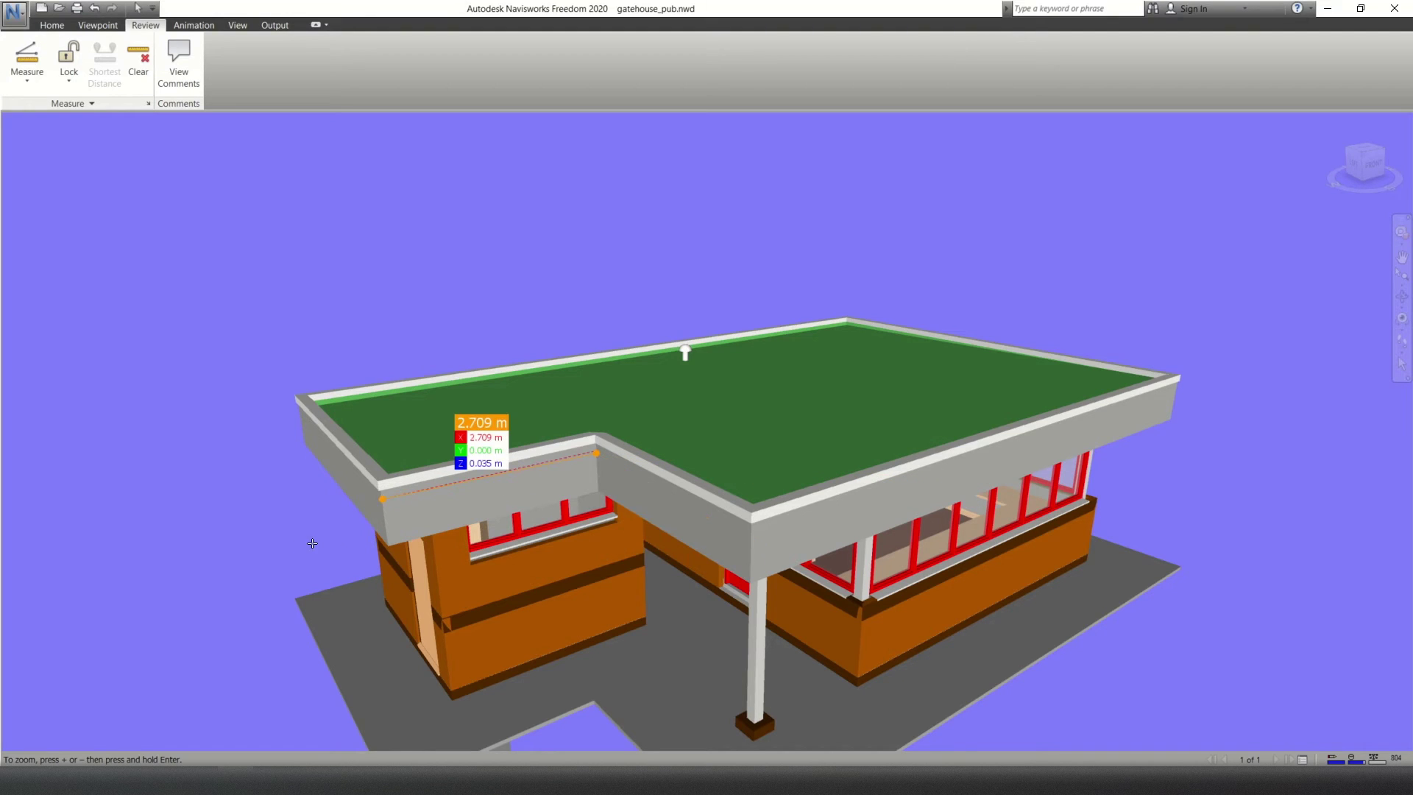
pyautogui.moveTo(312, 543); pyautogui.dragTo(480, 567, button='middle')
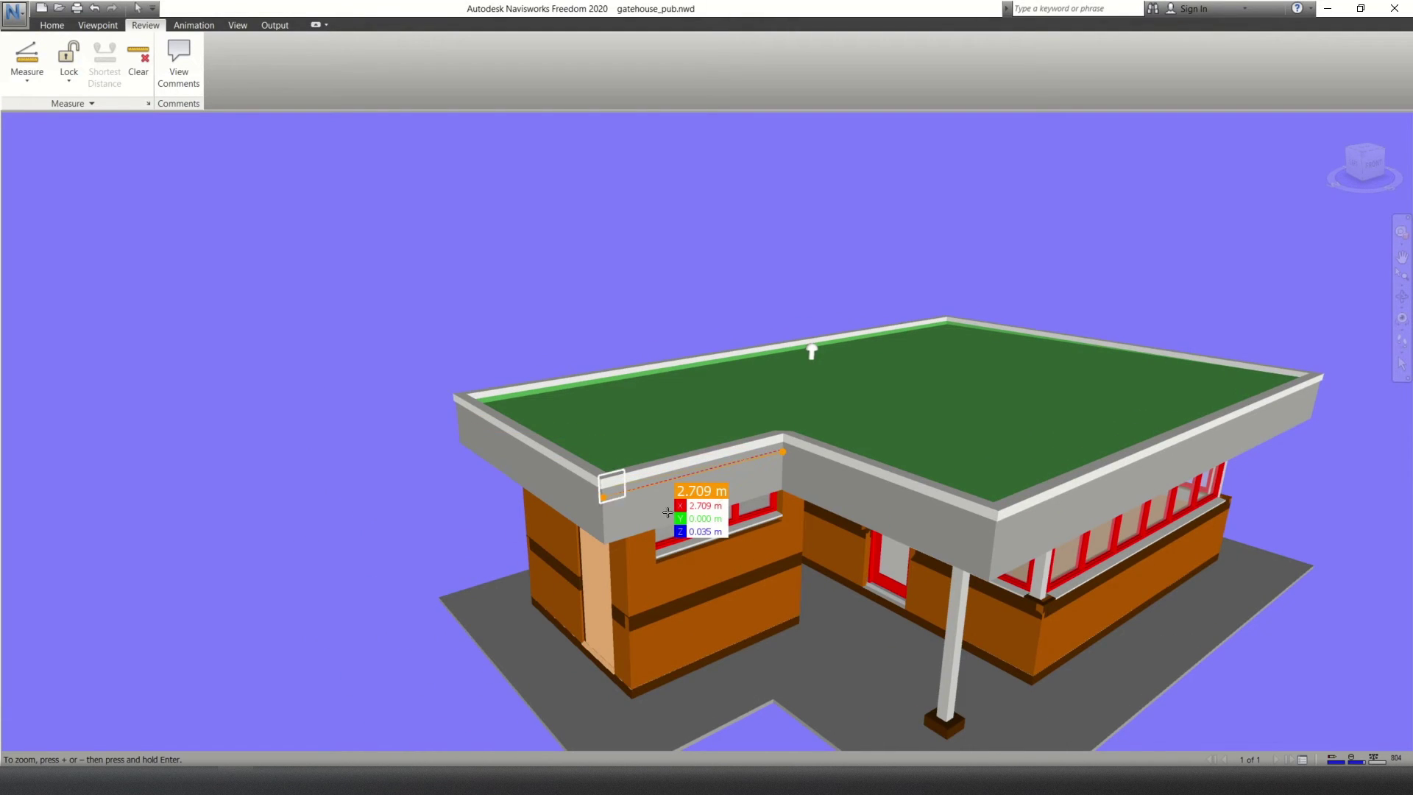
pyautogui.click(1006, 530)
pyautogui.moveTo(1132, 463); pyautogui.dragTo(837, 586, button='middle')
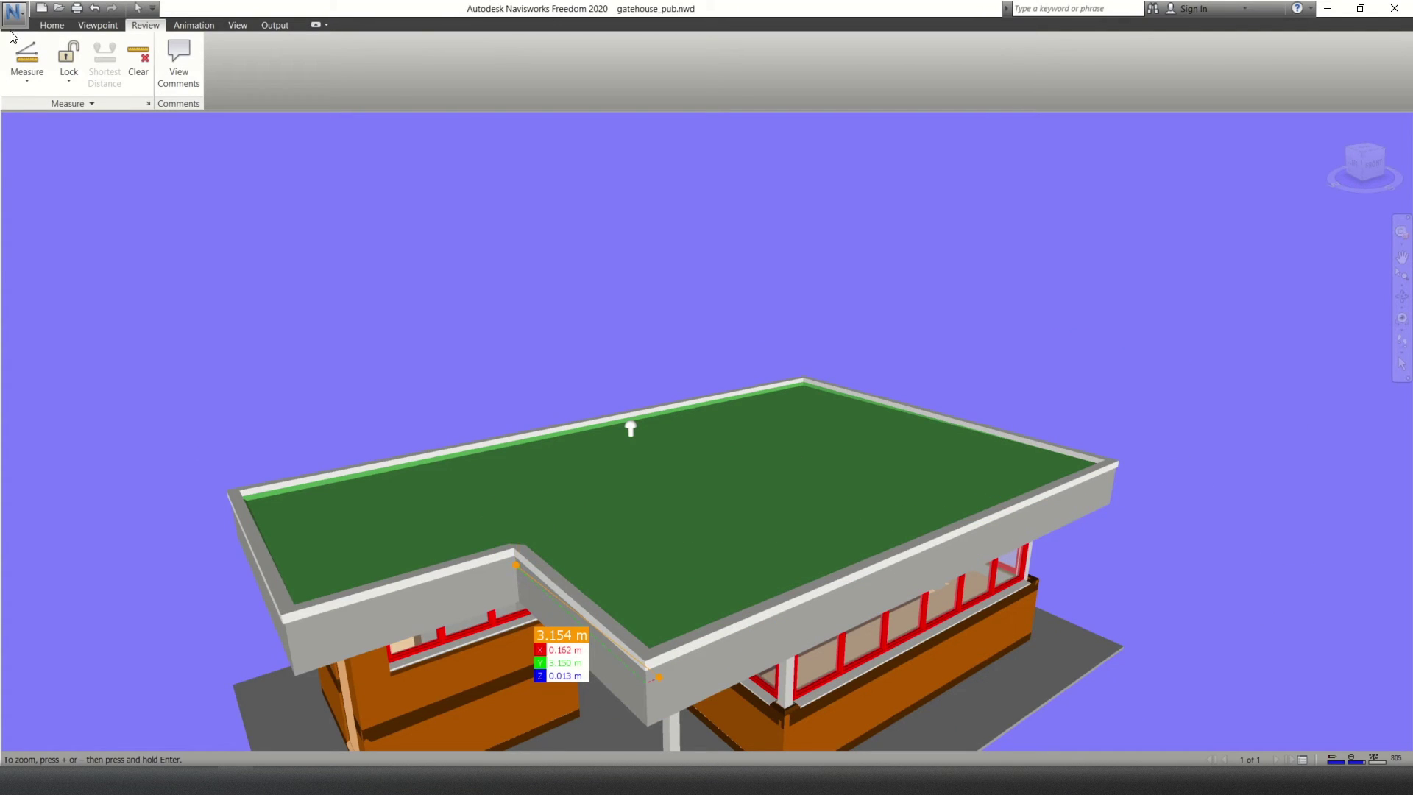
# Step: Start a Point Line measurement at the ground slab's outer corner near the column and extend it along the windowed side's edge
pyautogui.click(26, 76)
pyautogui.click(73, 164)
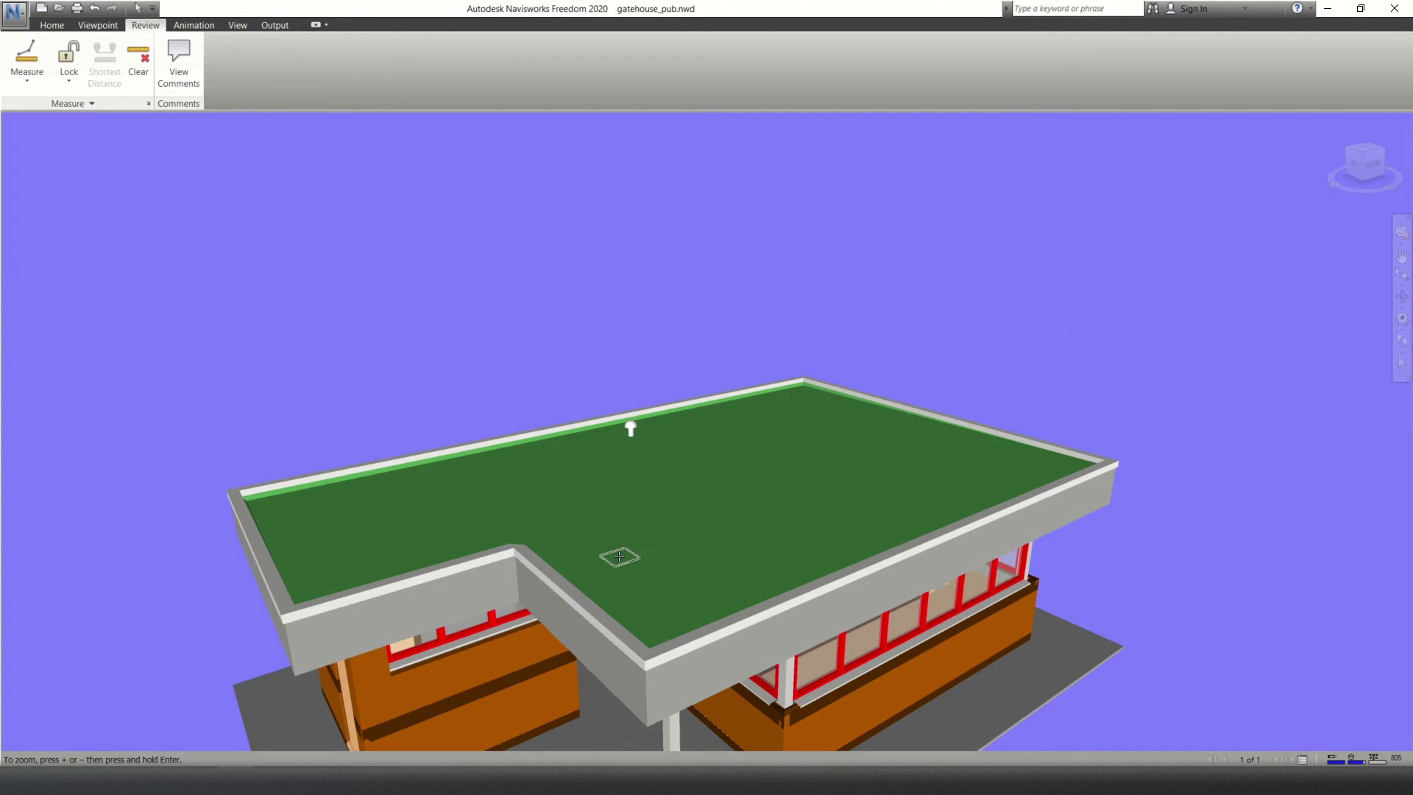
pyautogui.scroll(-5, 622, 549)
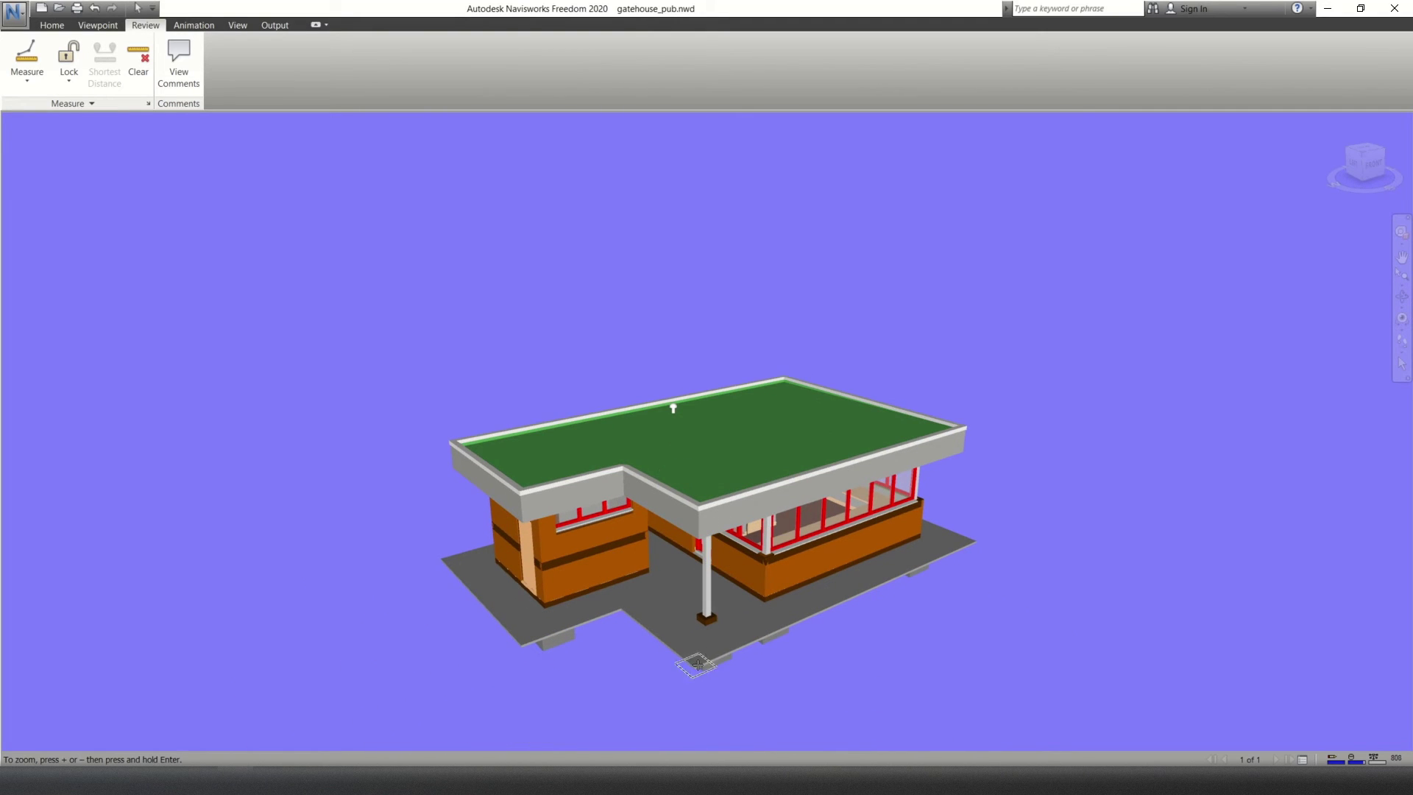
pyautogui.moveTo(522, 611)
pyautogui.keyDown('shift'); pyautogui.mouseDown(button='middle')
pyautogui.moveTo(606, 586)
pyautogui.moveTo(762, 581)
pyautogui.moveTo(489, 625)
pyautogui.mouseUp(button='middle'); pyautogui.keyUp('shift')
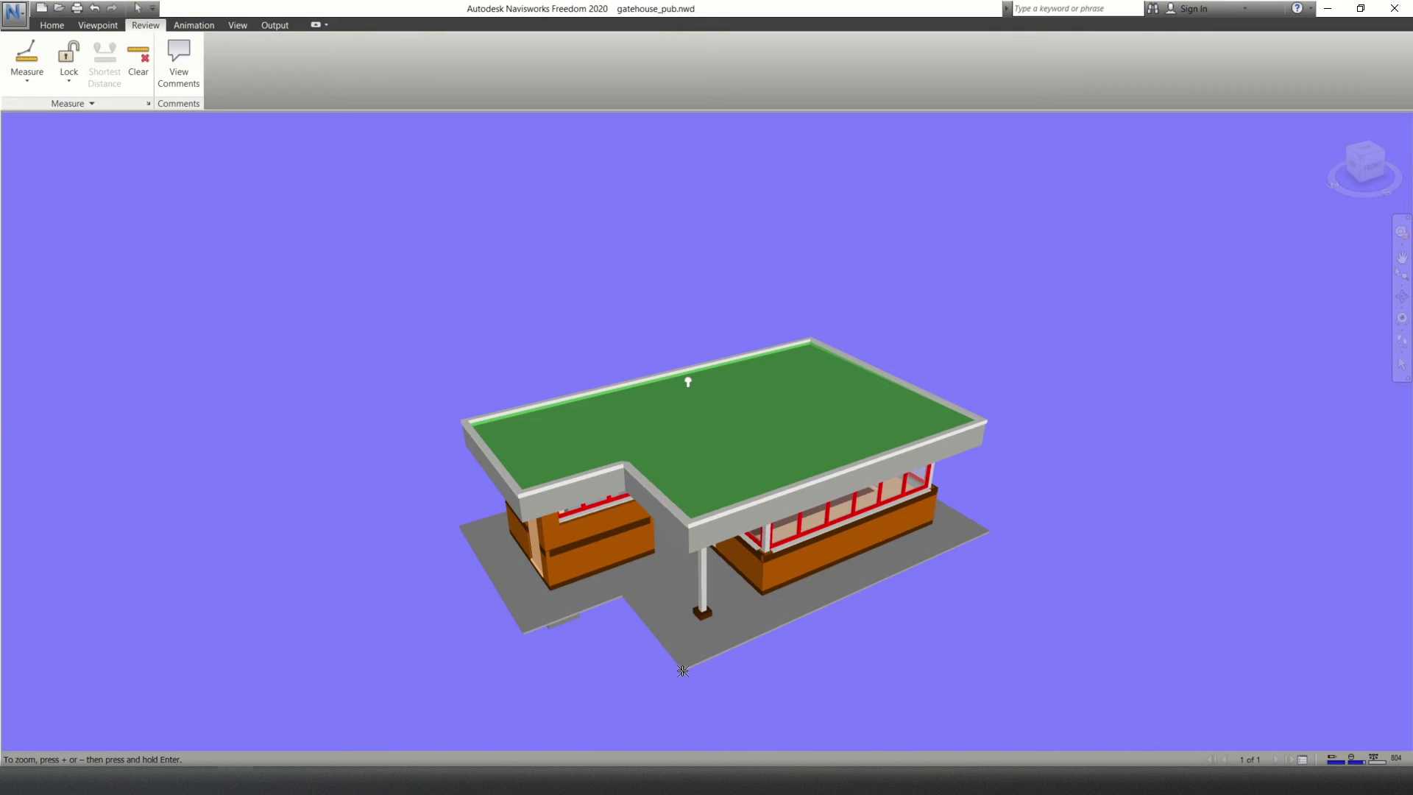
pyautogui.scroll(5, 683, 671)
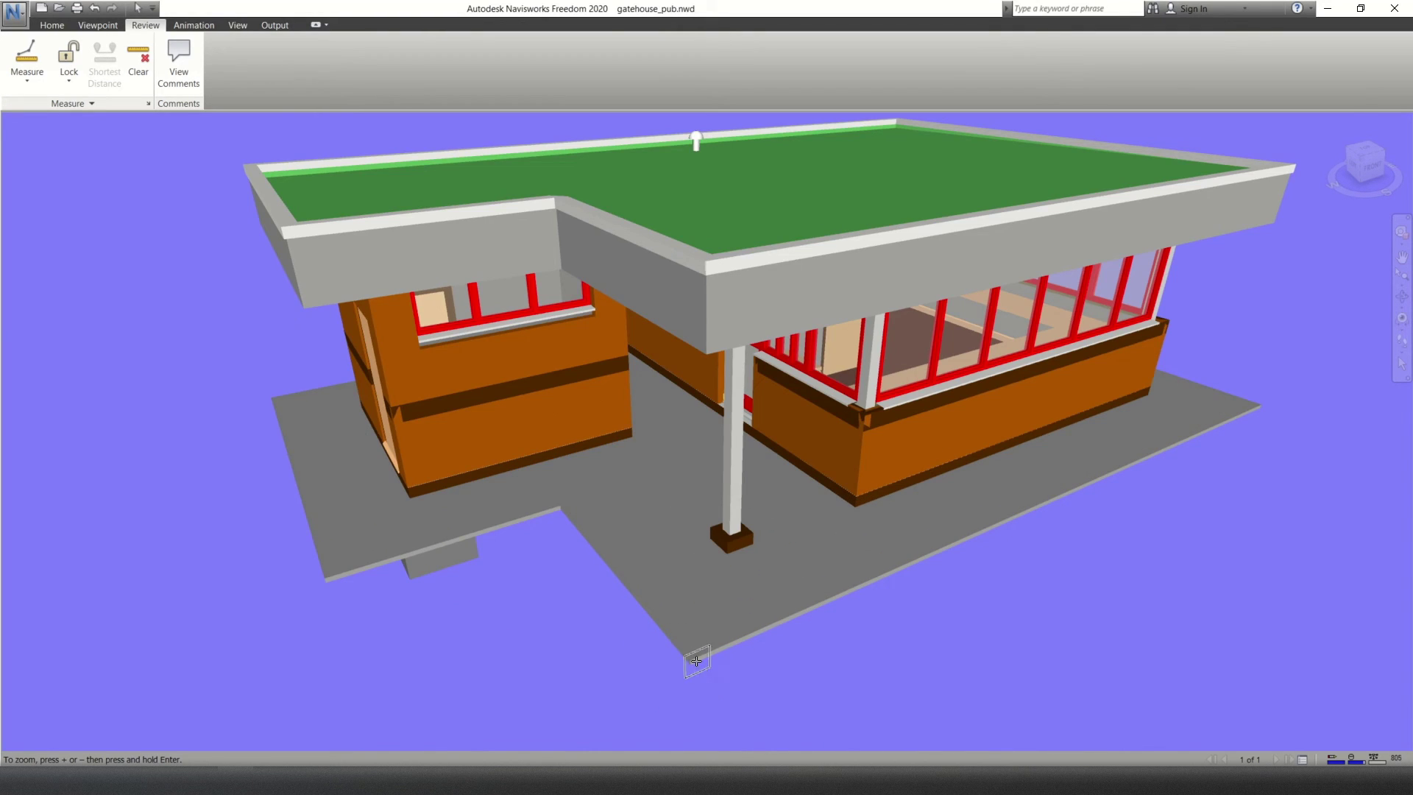
pyautogui.moveTo(1022, 516); pyautogui.dragTo(872, 581, button='middle')
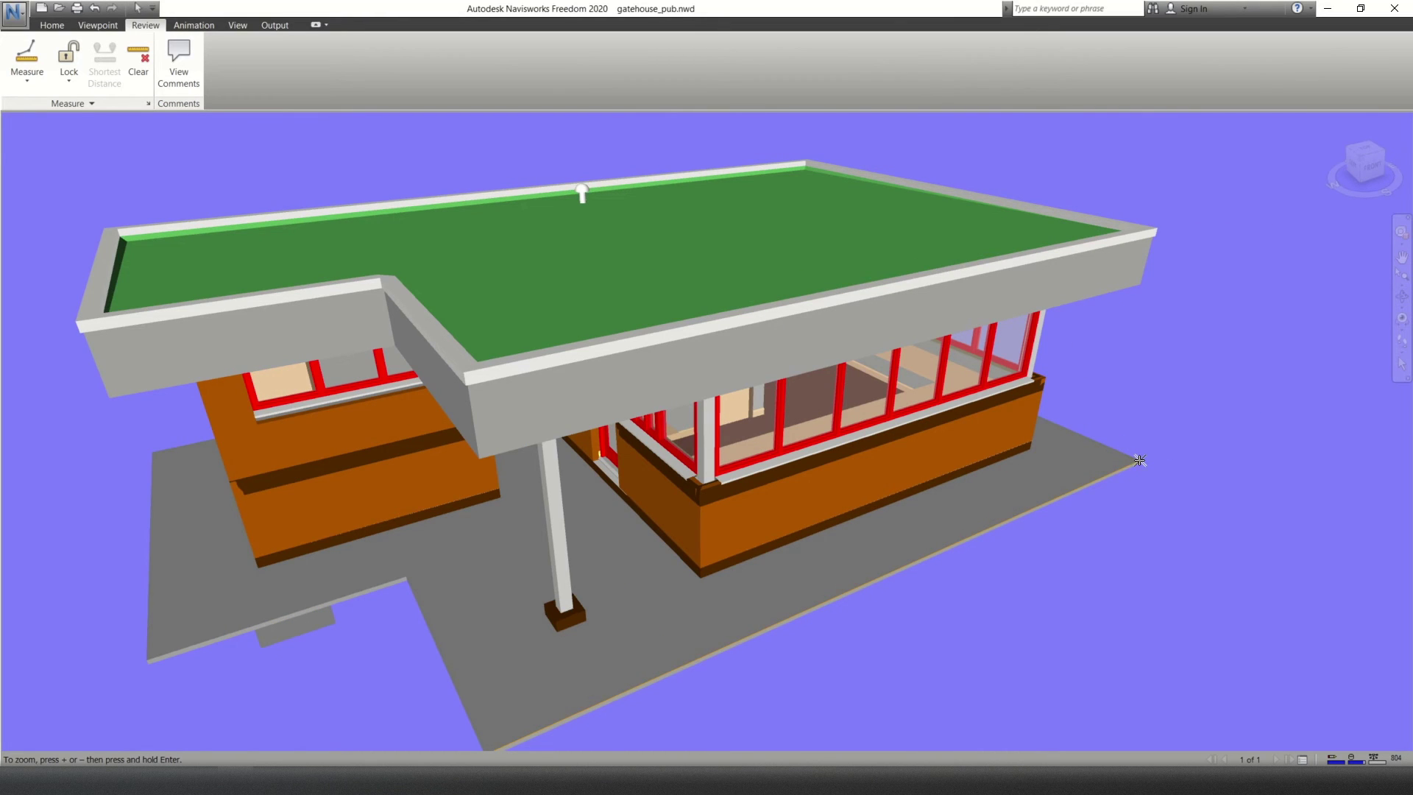
pyautogui.click(1140, 461)
# Step: Extend the point line around the slab's perimeter through its next two outer corners
pyautogui.keyDown('shift'); pyautogui.moveTo(1016, 483); pyautogui.dragTo(608, 434, button='middle'); pyautogui.keyUp('shift')
pyautogui.scroll(6, 779, 340)
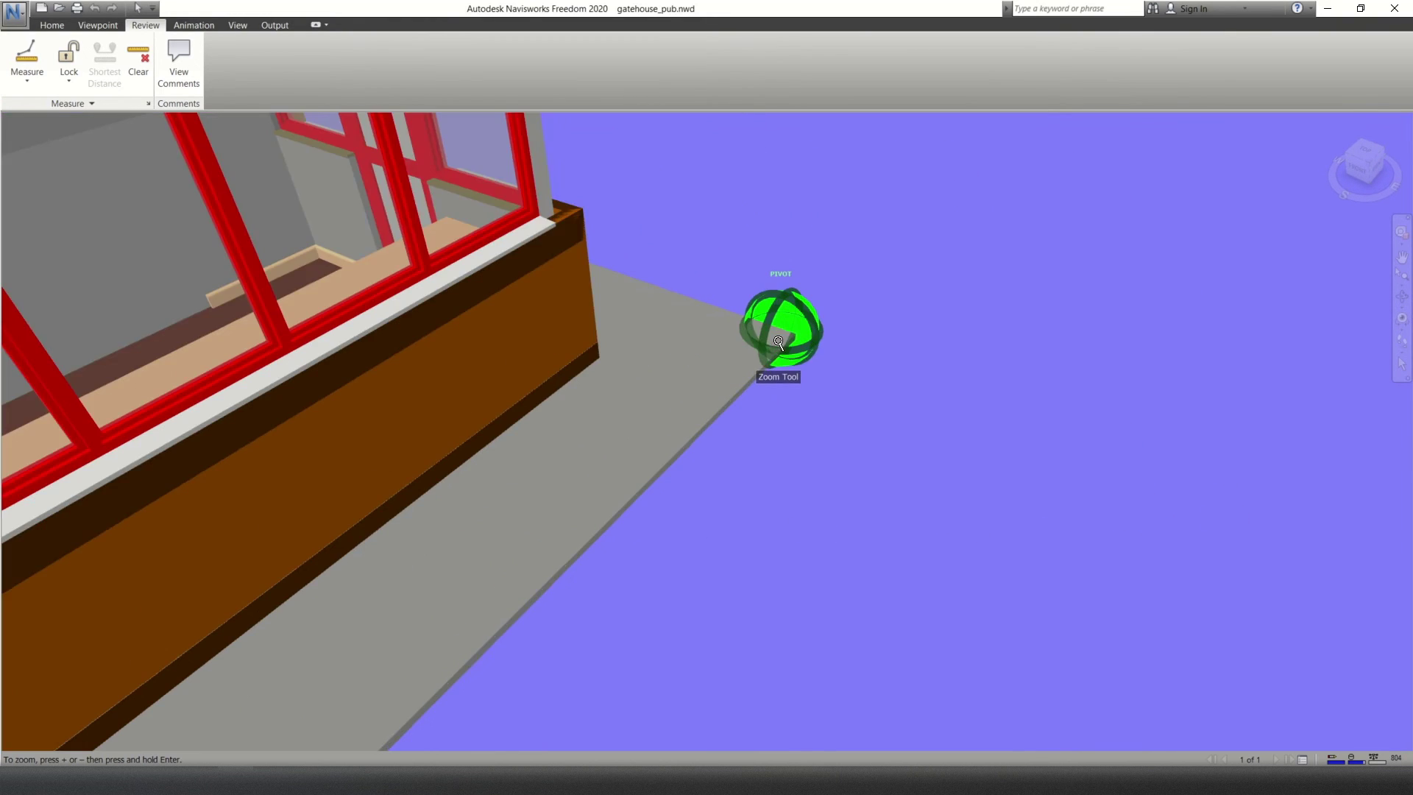
pyautogui.scroll(2, 779, 341)
pyautogui.scroll(5, 798, 338)
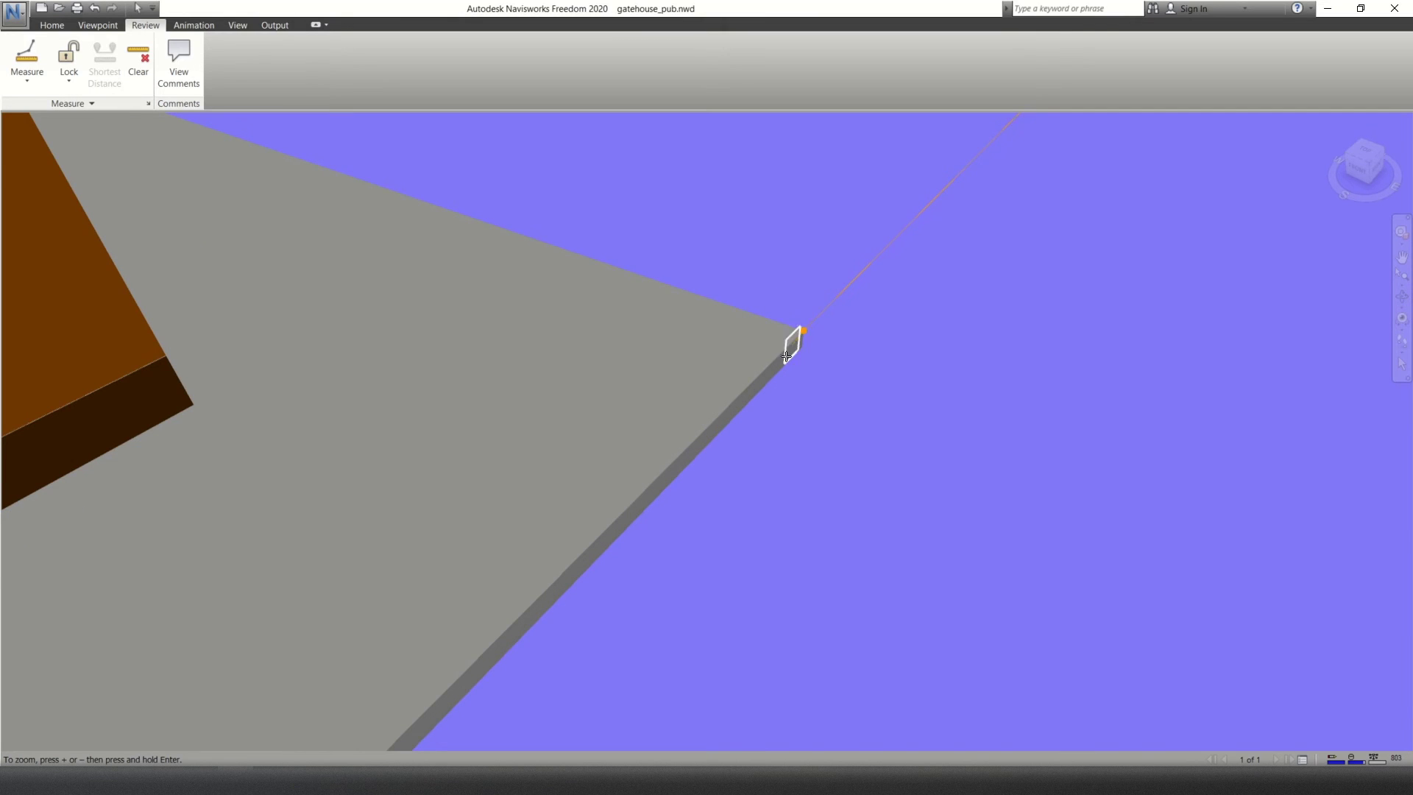
pyautogui.scroll(-10, 780, 384)
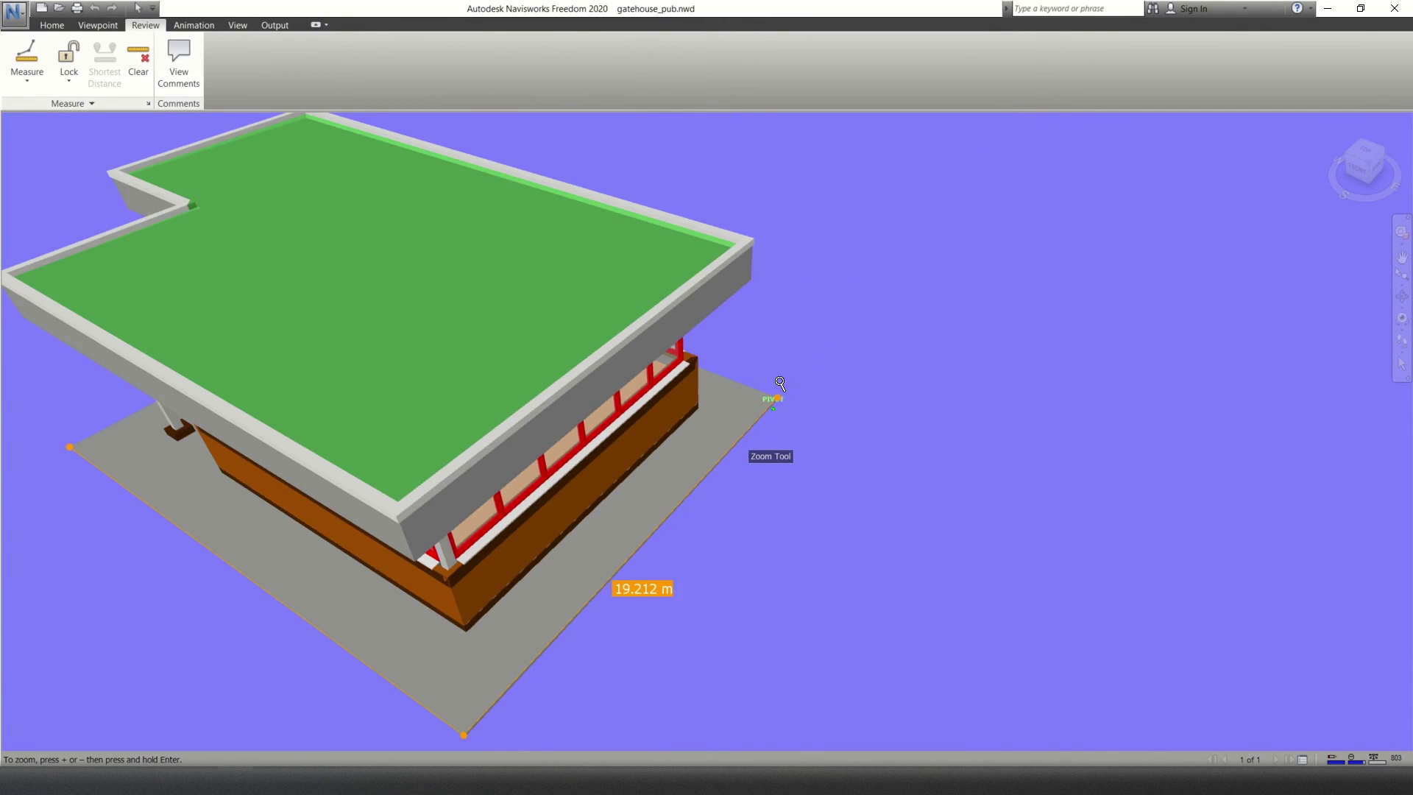
pyautogui.scroll(-3, 780, 383)
pyautogui.keyDown('shift'); pyautogui.moveTo(712, 339); pyautogui.dragTo(489, 486, button='middle'); pyautogui.keyUp('shift')
pyautogui.scroll(5, 598, 303)
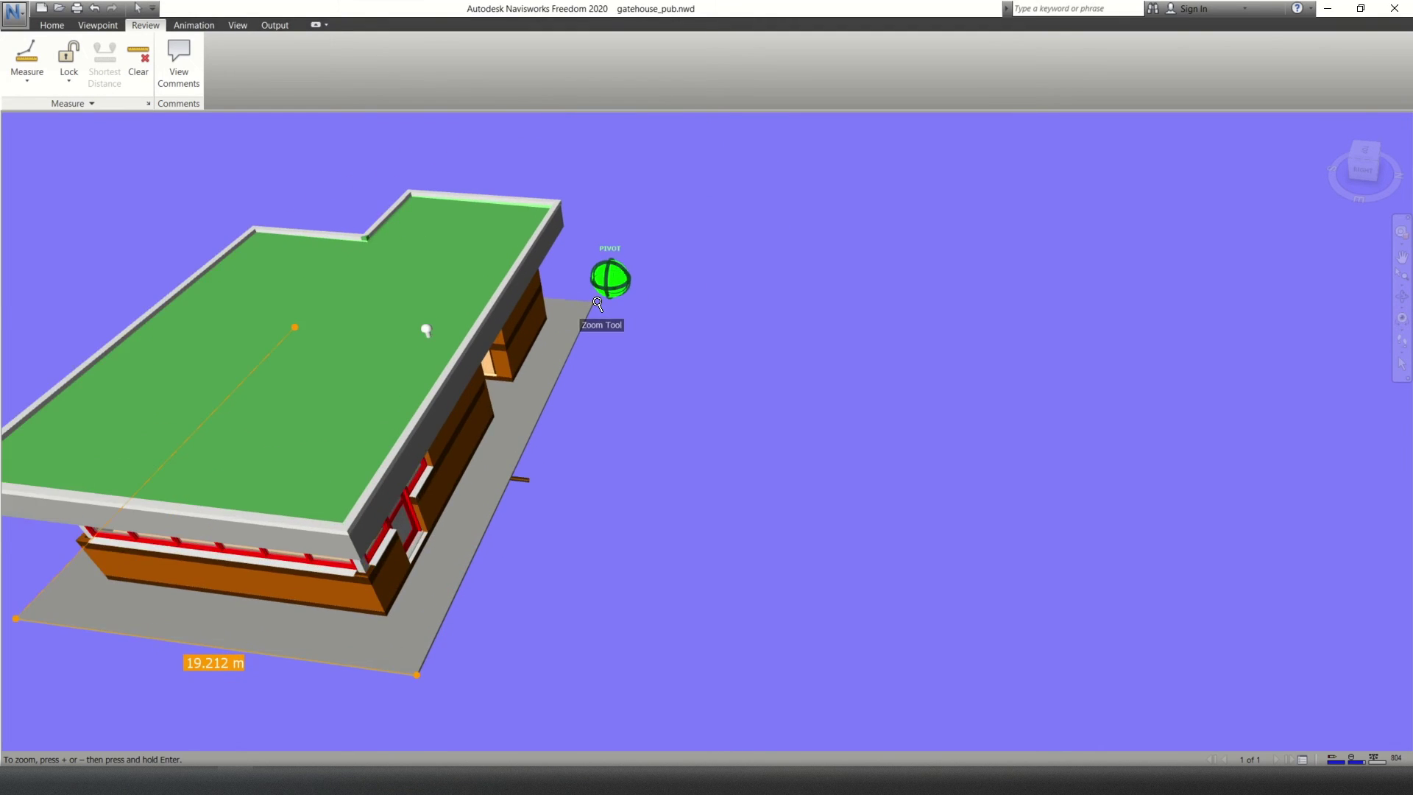
pyautogui.scroll(6, 598, 302)
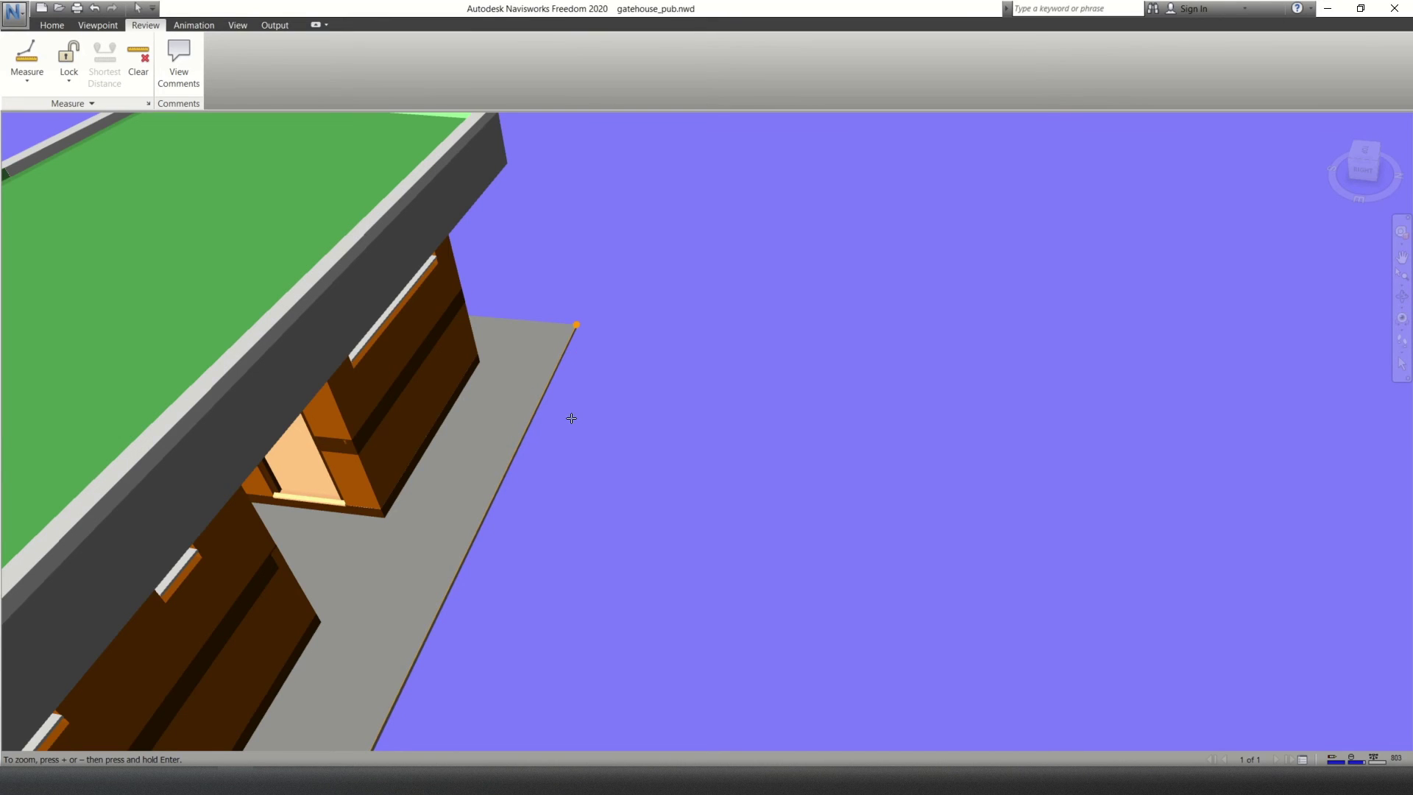
# Step: Add the slab's remaining outer corner and inner notch corner, and close the point line at its starting corner
pyautogui.scroll(-7, 571, 418)
pyautogui.keyDown('shift'); pyautogui.moveTo(580, 380); pyautogui.dragTo(555, 498, button='middle'); pyautogui.keyUp('shift')
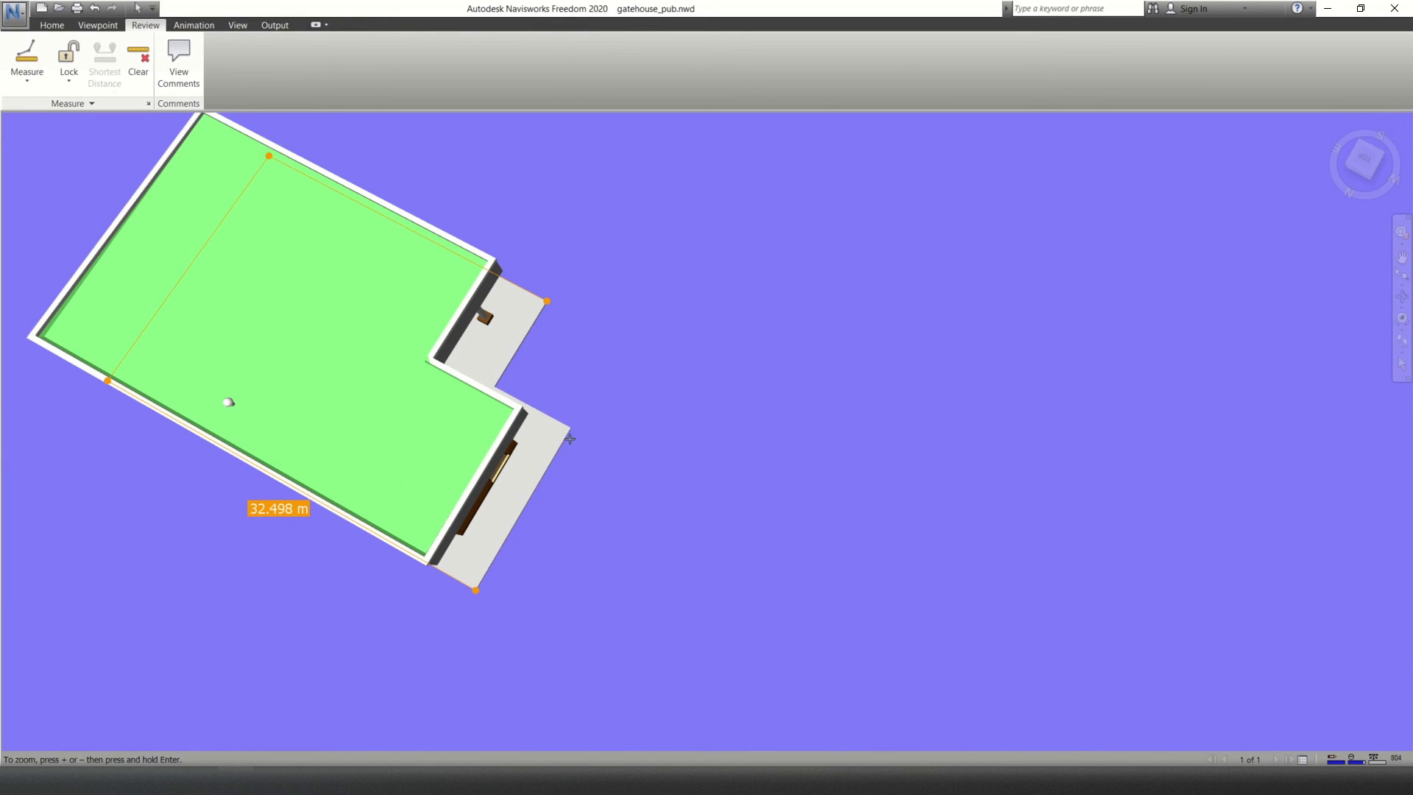
pyautogui.scroll(4, 570, 439)
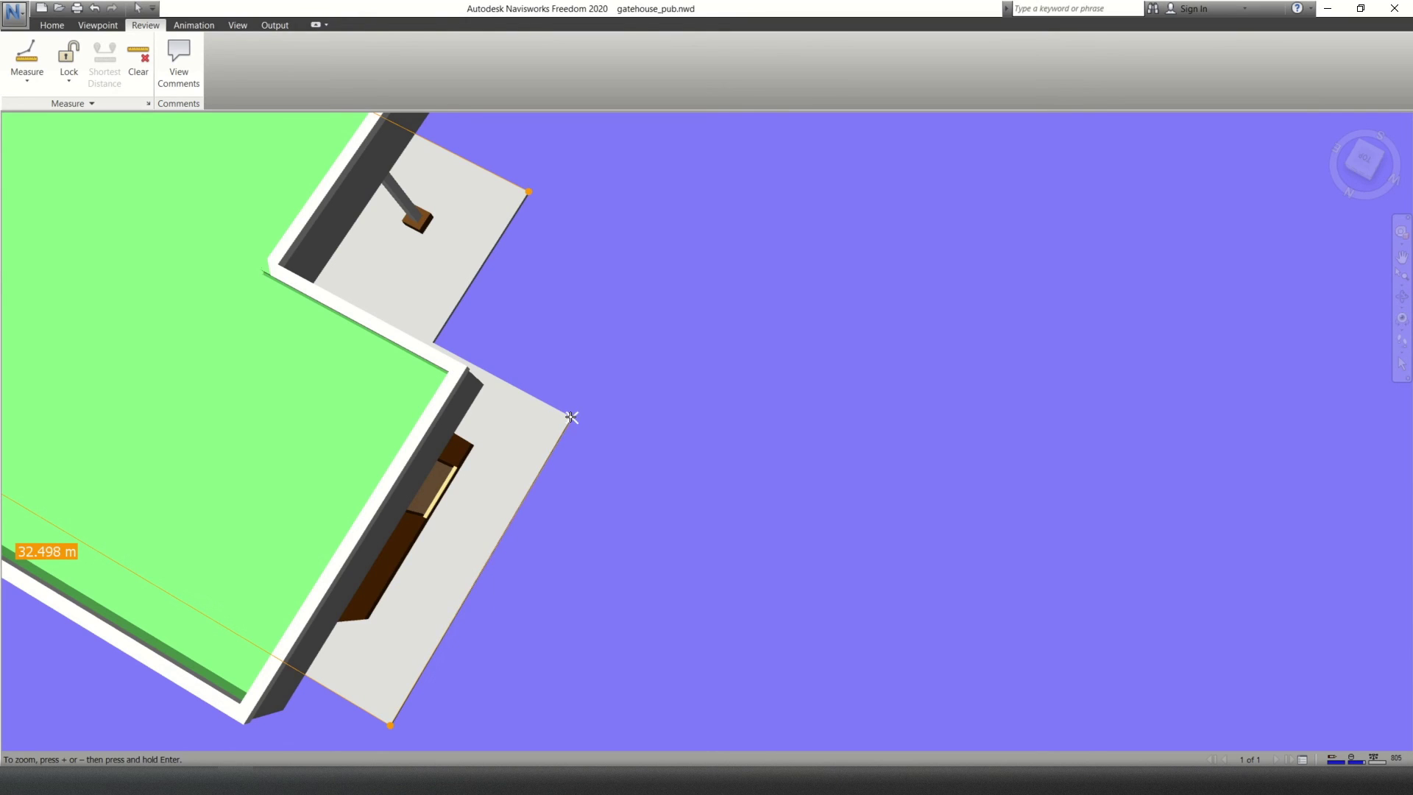
pyautogui.click(572, 418)
pyautogui.moveTo(439, 329); pyautogui.dragTo(411, 383, button='middle')
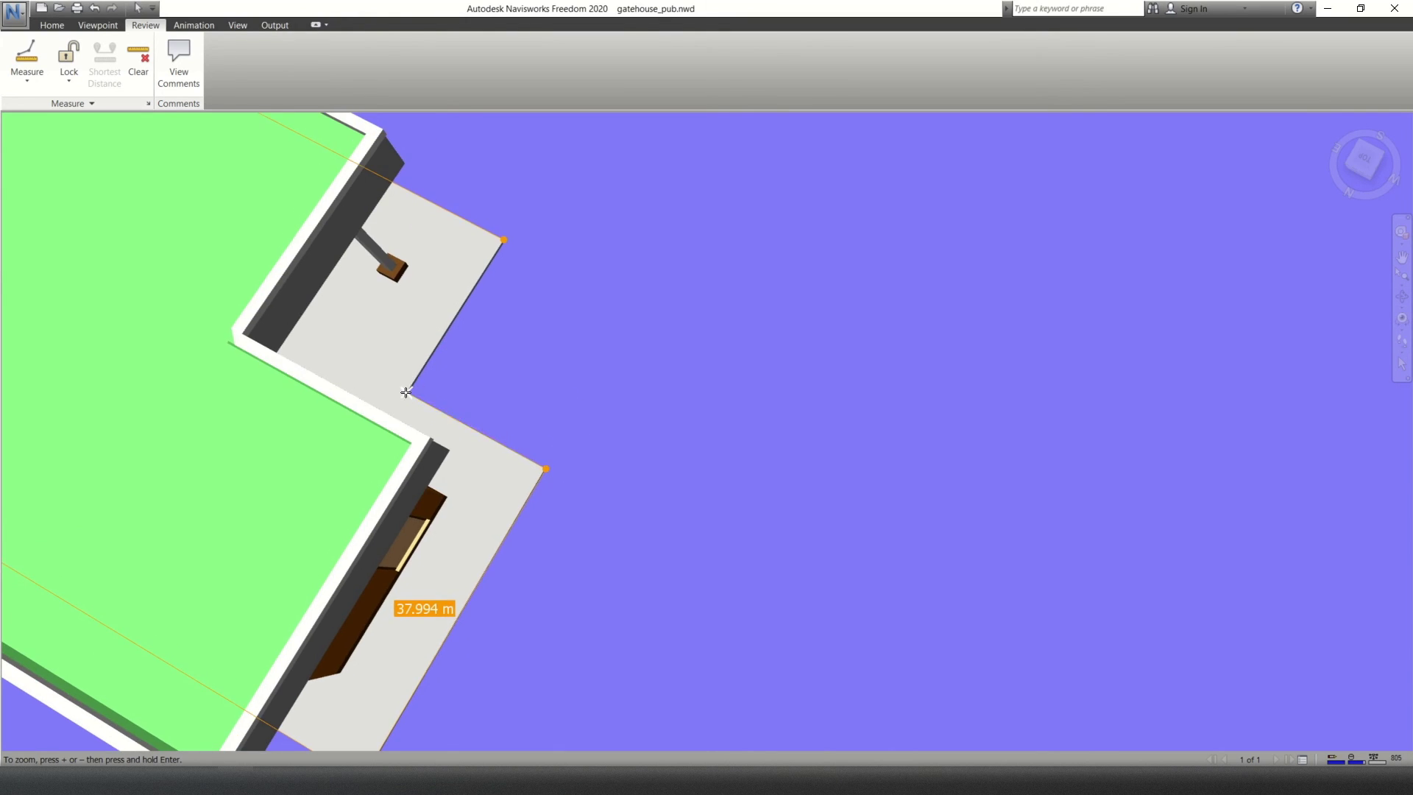
pyautogui.click(406, 392)
pyautogui.click(503, 239)
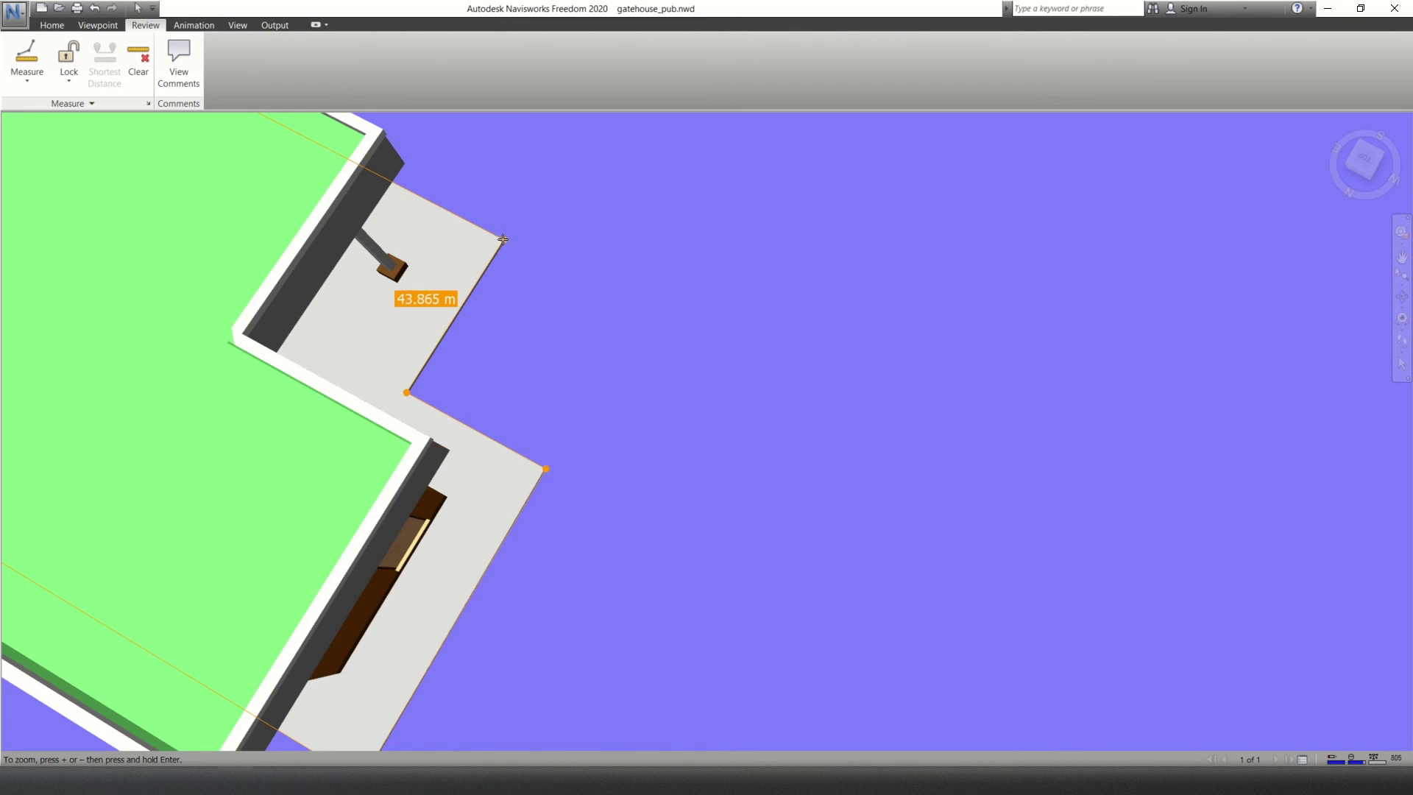
# Step: Examine the closed slab perimeter measurement from above and from the column side
pyautogui.scroll(-4, 570, 374)
pyautogui.scroll(-4, 577, 464)
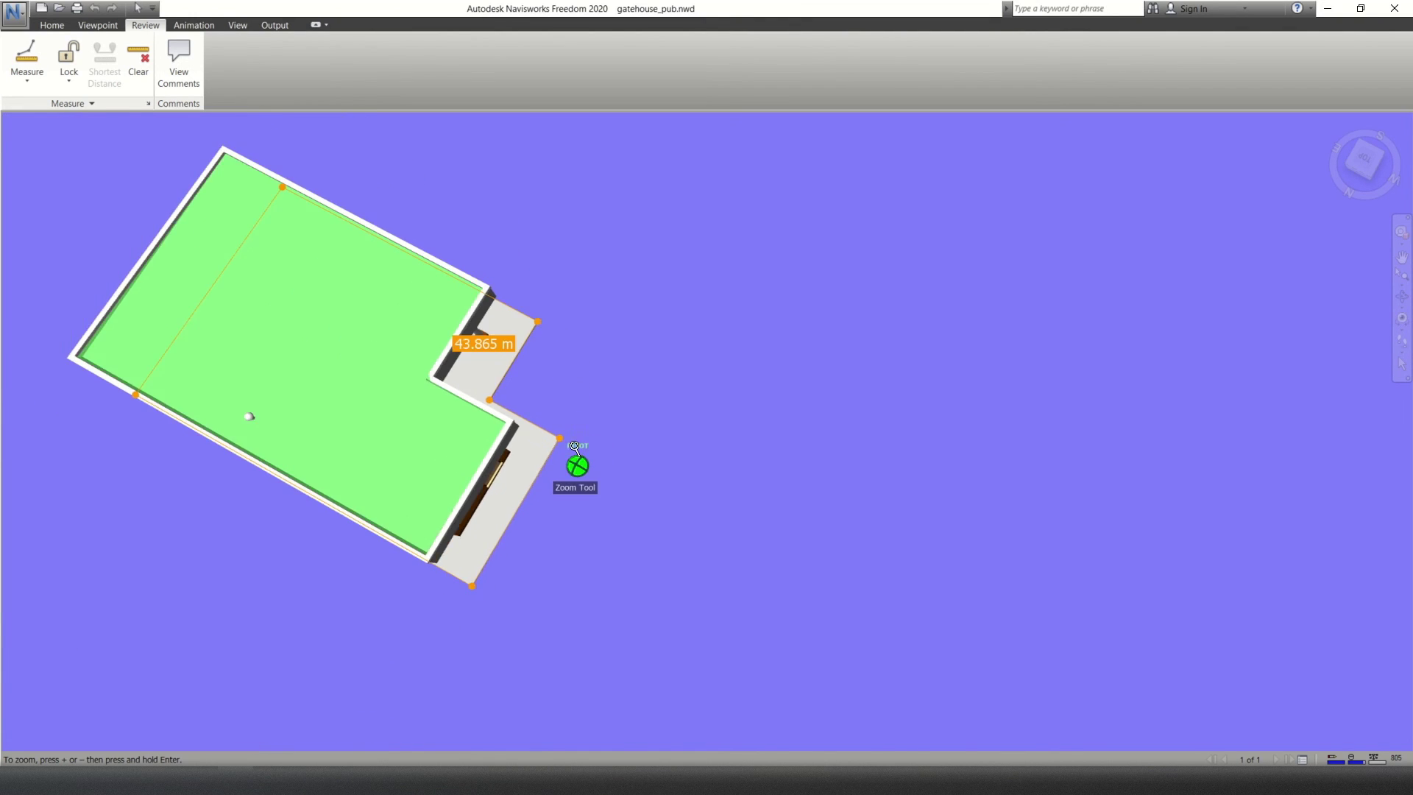
pyautogui.moveTo(458, 447)
pyautogui.keyDown('shift'); pyautogui.mouseDown(button='middle')
pyautogui.moveTo(454, 422)
pyautogui.moveTo(486, 397)
pyautogui.mouseUp(button='middle'); pyautogui.keyUp('shift')
pyautogui.moveTo(513, 516); pyautogui.dragTo(529, 365, button='middle')
pyautogui.keyDown('shift'); pyautogui.moveTo(584, 454); pyautogui.dragTo(1369, 515, button='middle'); pyautogui.keyUp('shift')
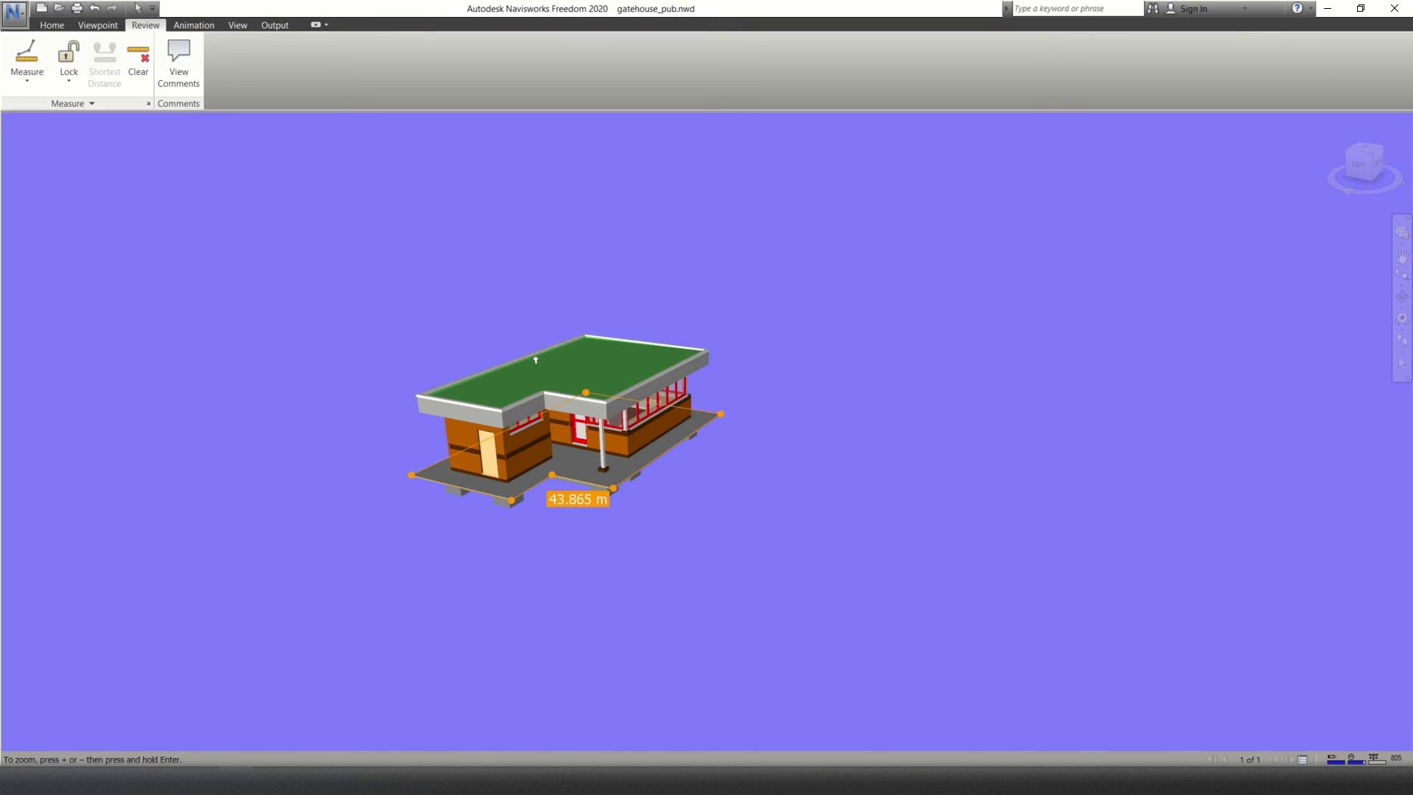
pyautogui.moveTo(796, 280); pyautogui.dragTo(776, 313, button='middle')
pyautogui.scroll(1, 701, 411)
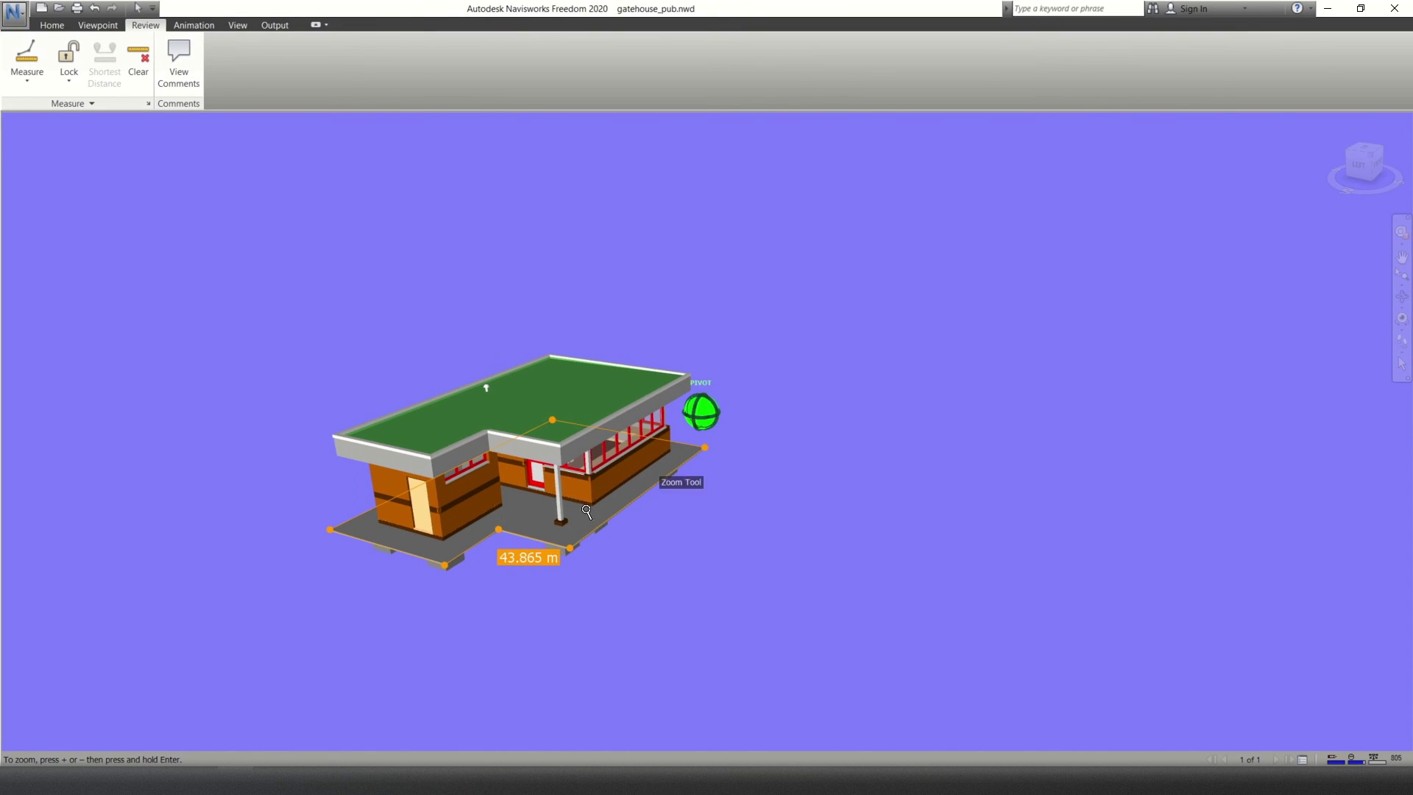
# Step: Switch from the slab's point line to an angle measurement on the gatehouse
pyautogui.keyDown('shift'); pyautogui.moveTo(690, 442); pyautogui.dragTo(728, 402, button='middle'); pyautogui.keyUp('shift')
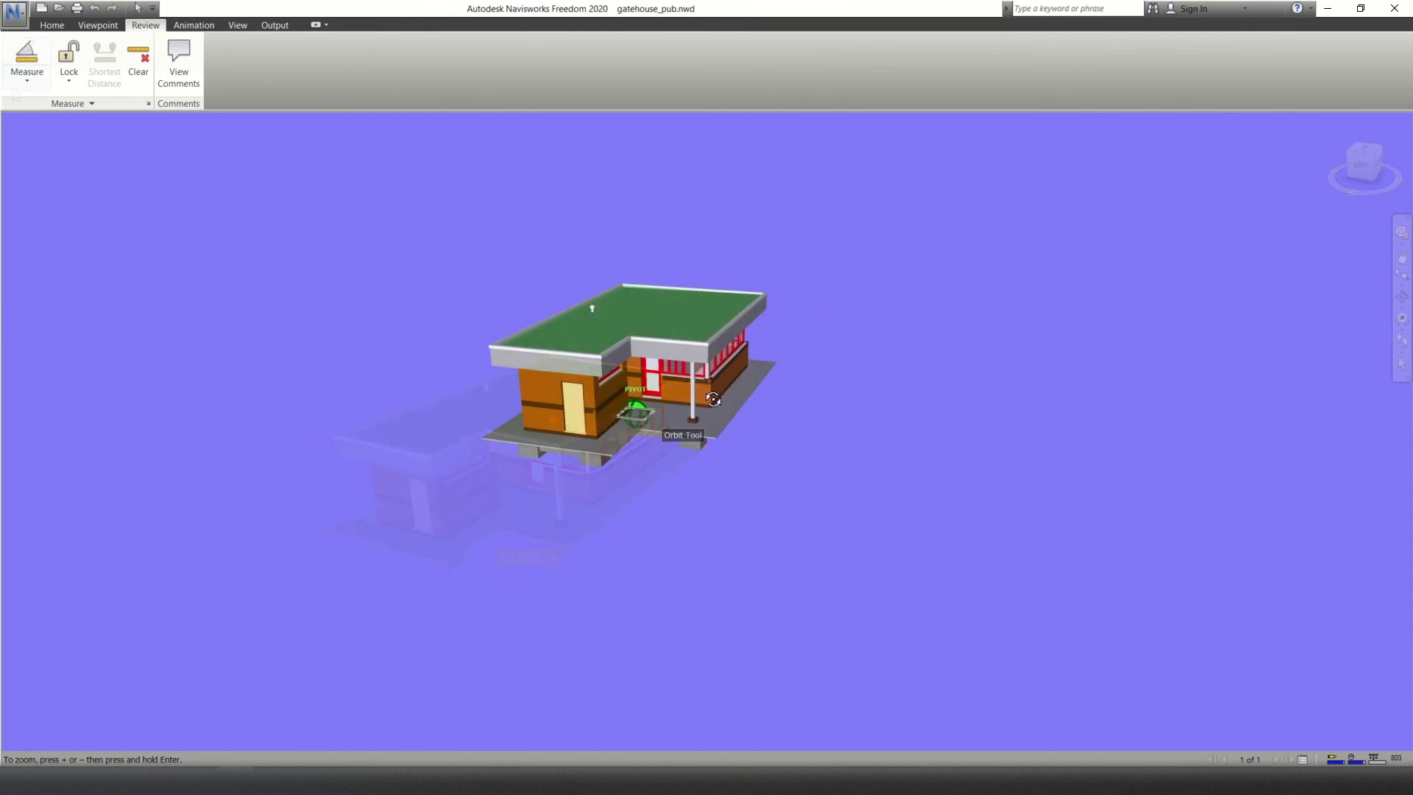
pyautogui.keyDown('shift'); pyautogui.moveTo(728, 402); pyautogui.dragTo(1178, 366, button='middle'); pyautogui.keyUp('shift')
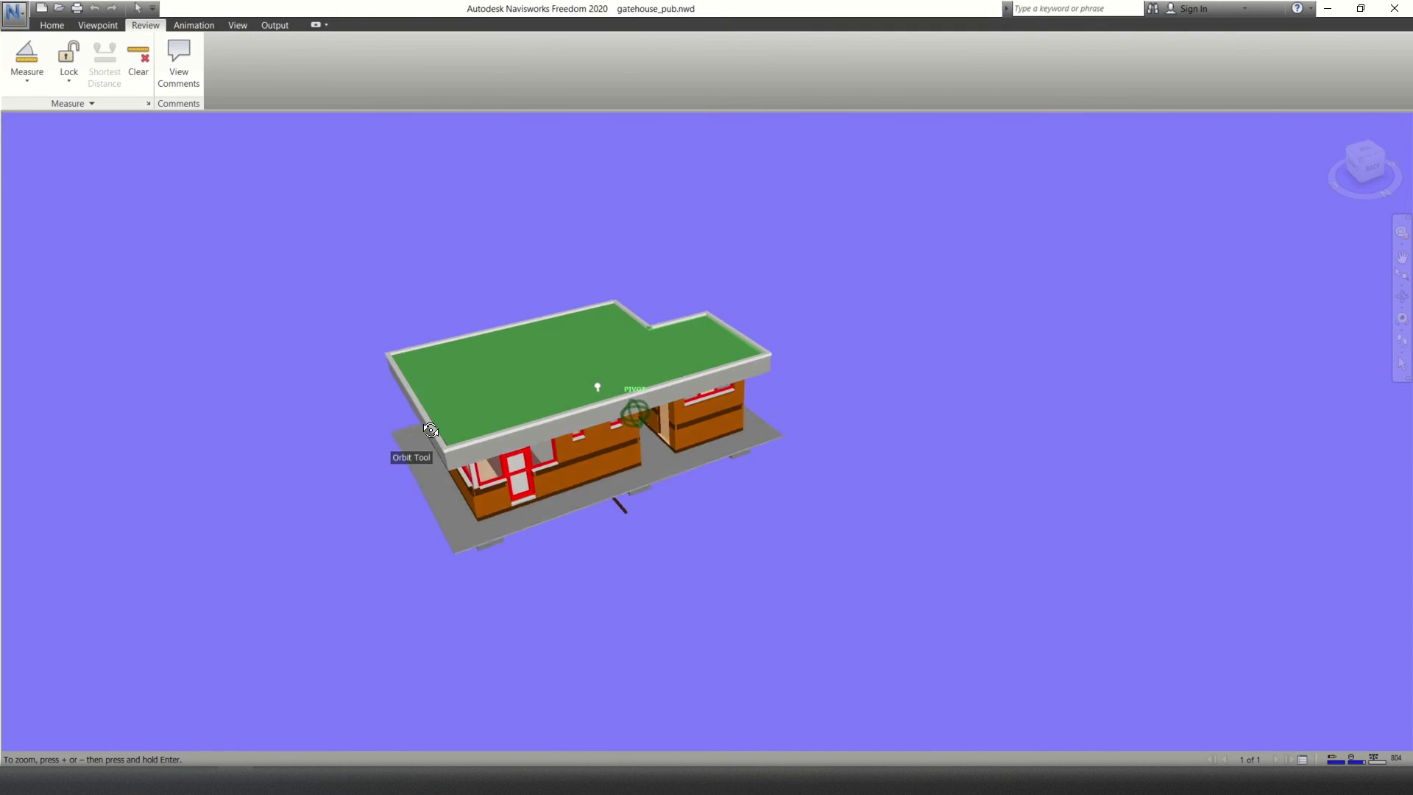